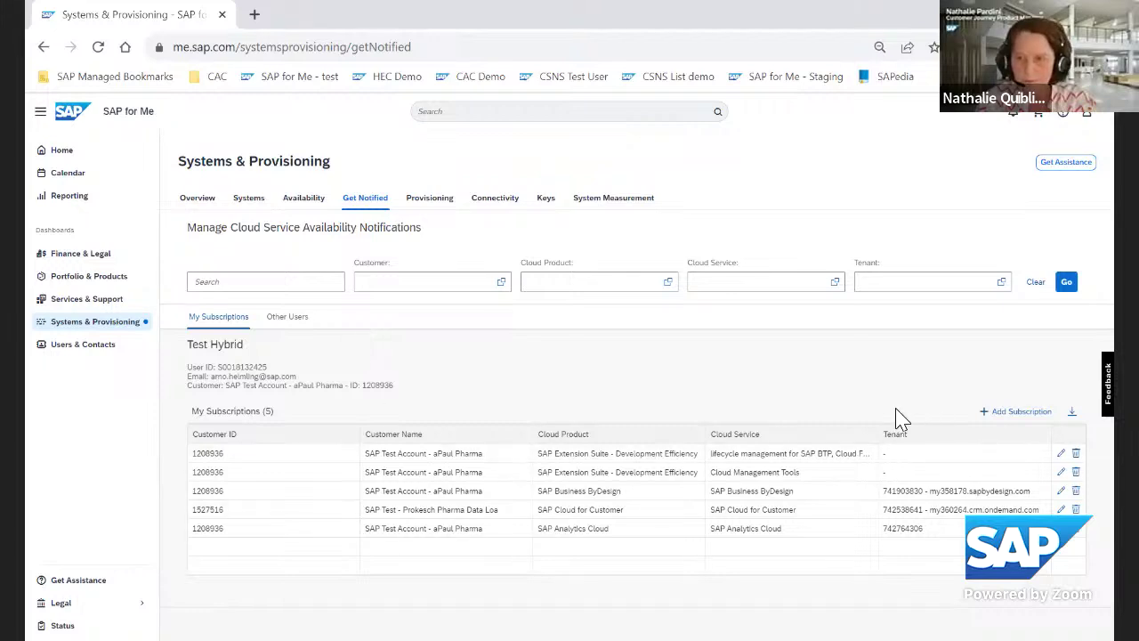
Try to add a personal notification subscription for SAP SuccessFactors with the SAP Jam Collaboration service, leaving the tenant empty
click(1014, 414)
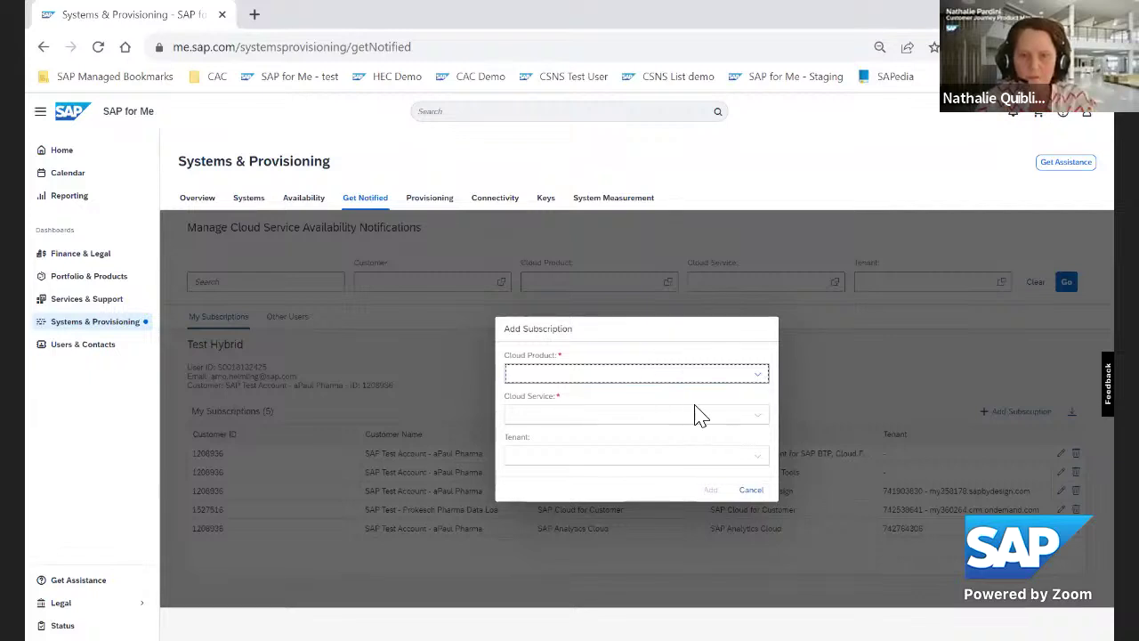
click(764, 378)
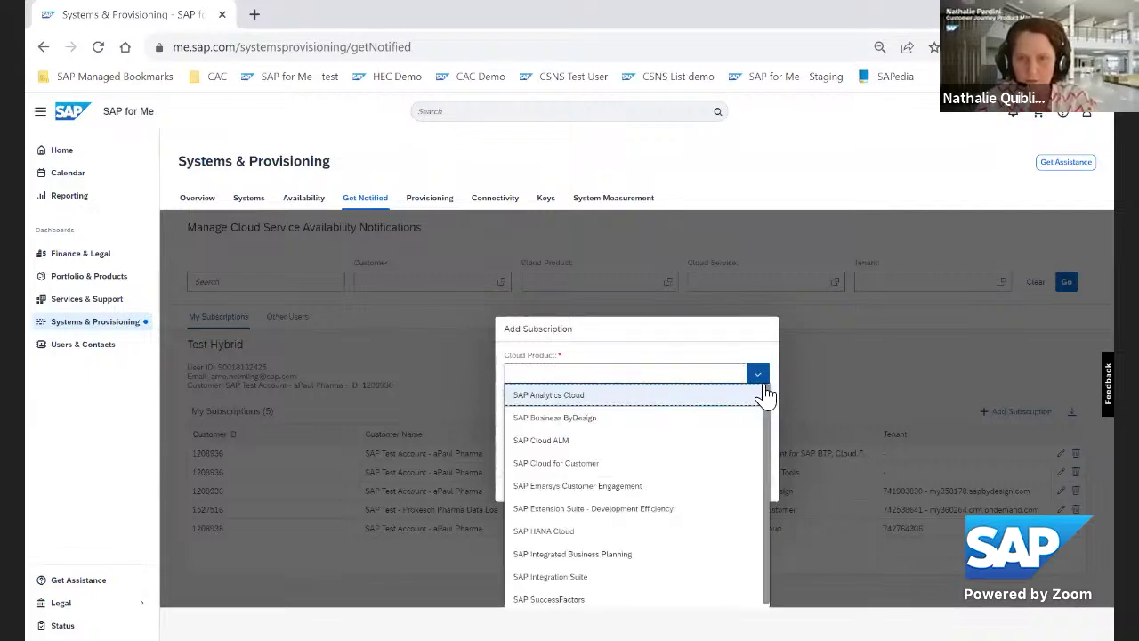
click(561, 595)
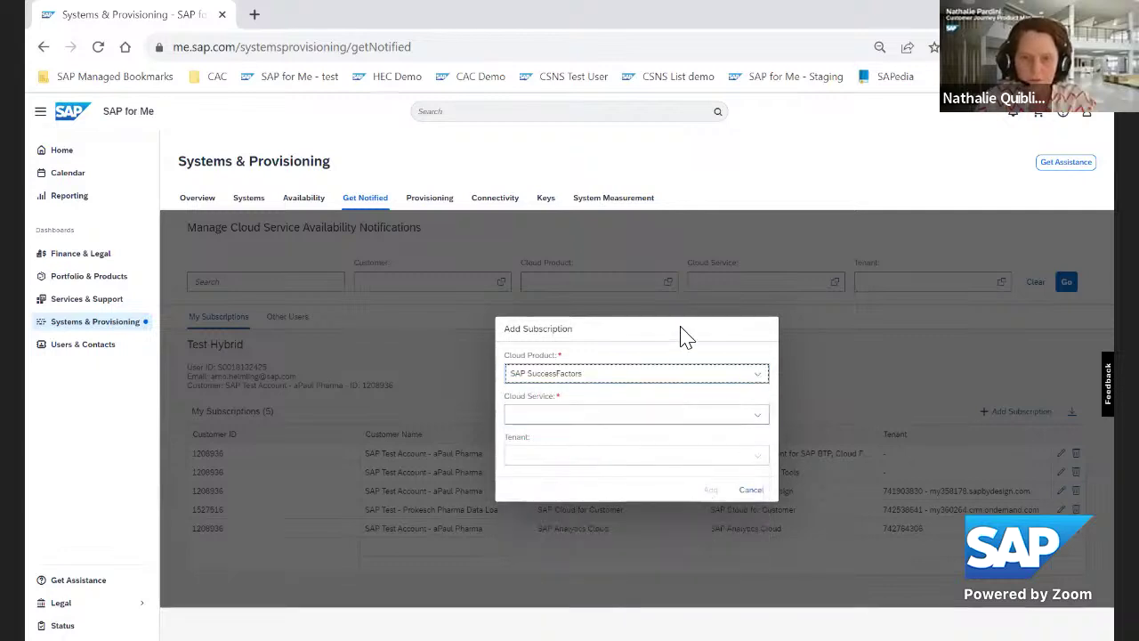
click(761, 417)
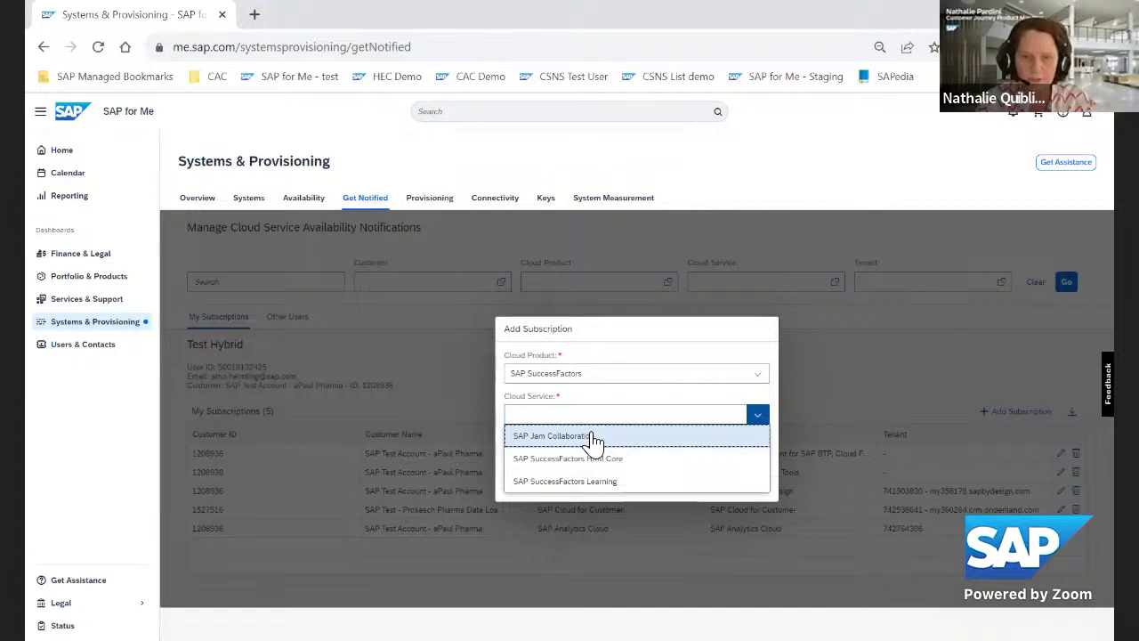
click(594, 438)
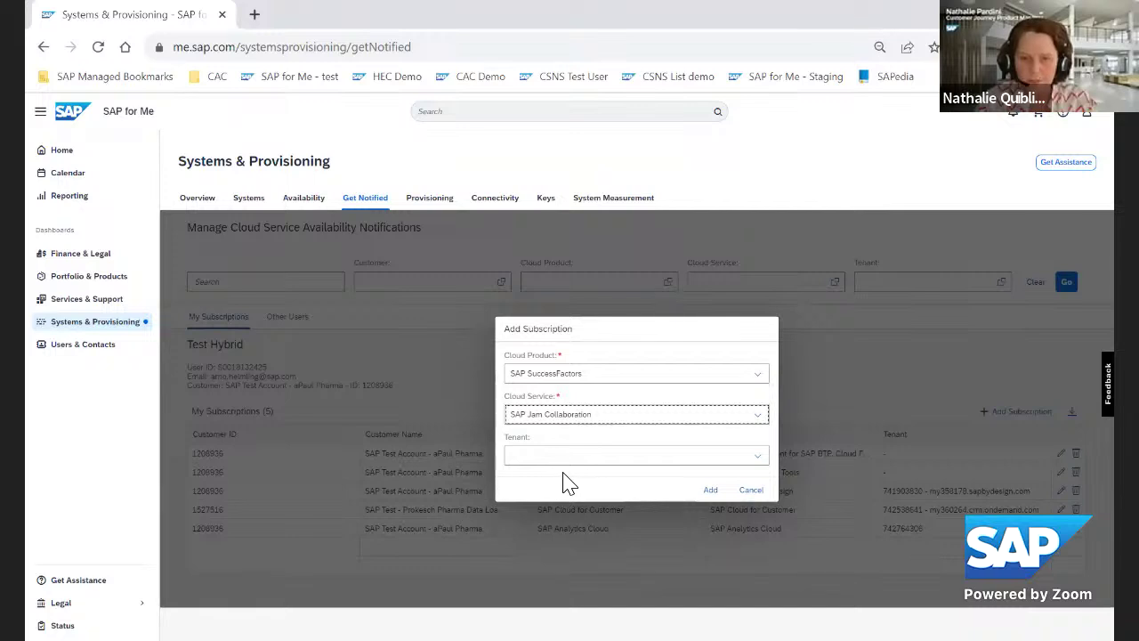
click(758, 458)
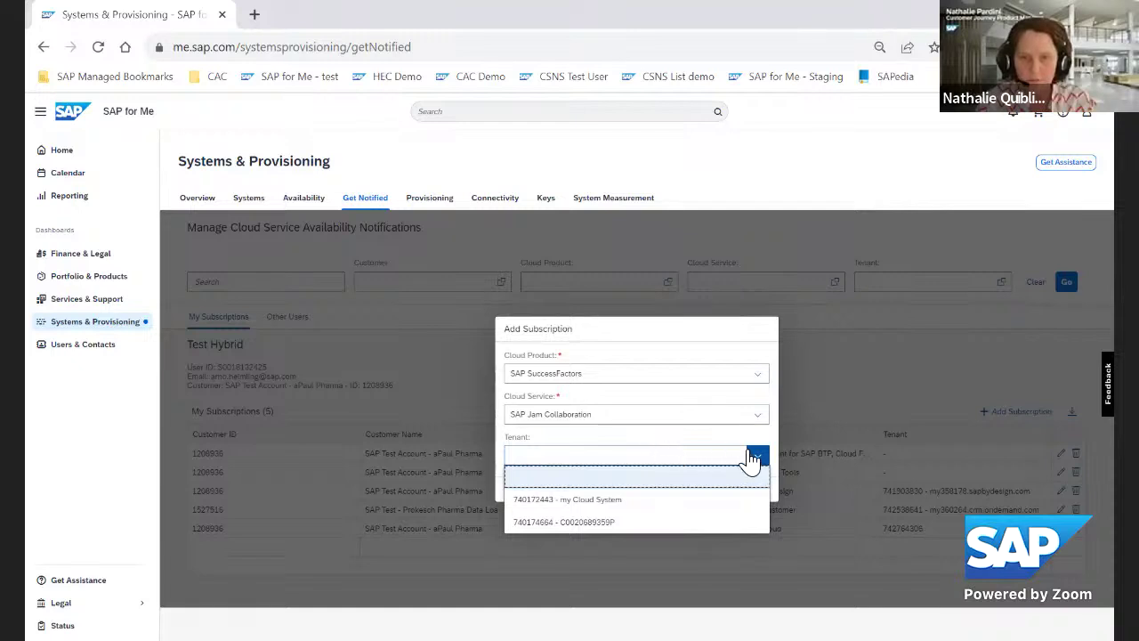
click(712, 346)
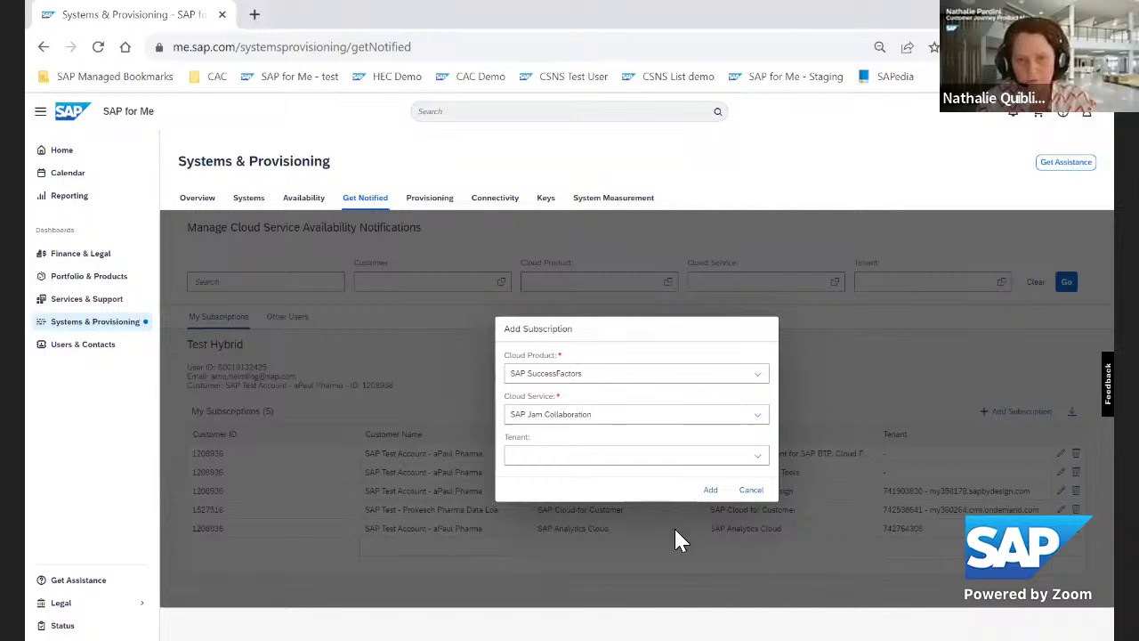
click(714, 495)
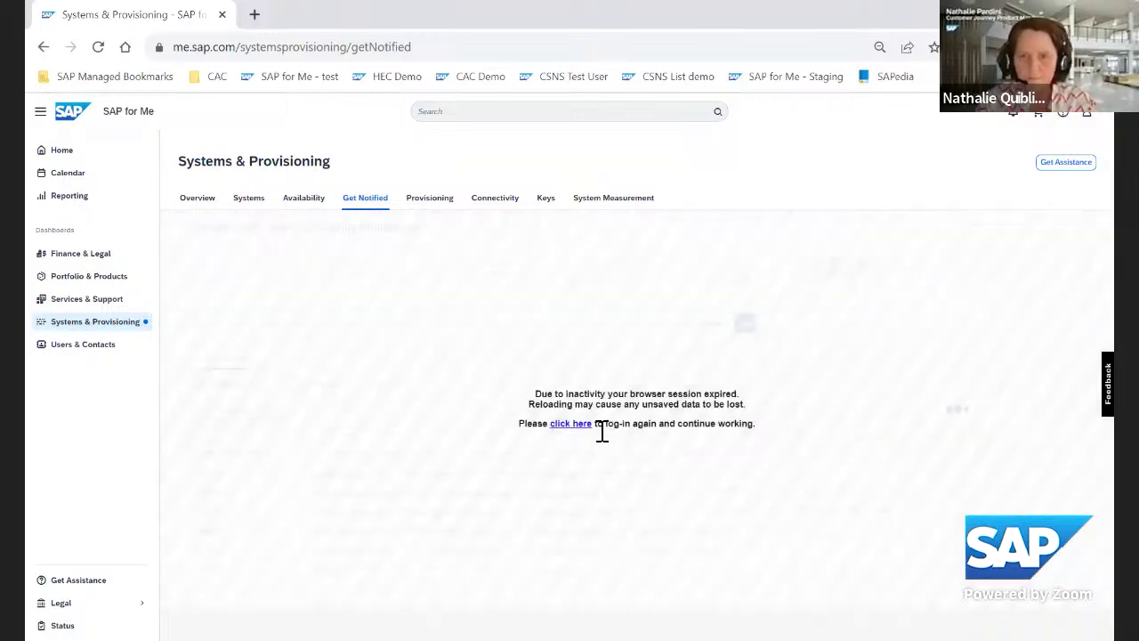
Log in again to renew the expired session and reload the Get Notified page
click(570, 424)
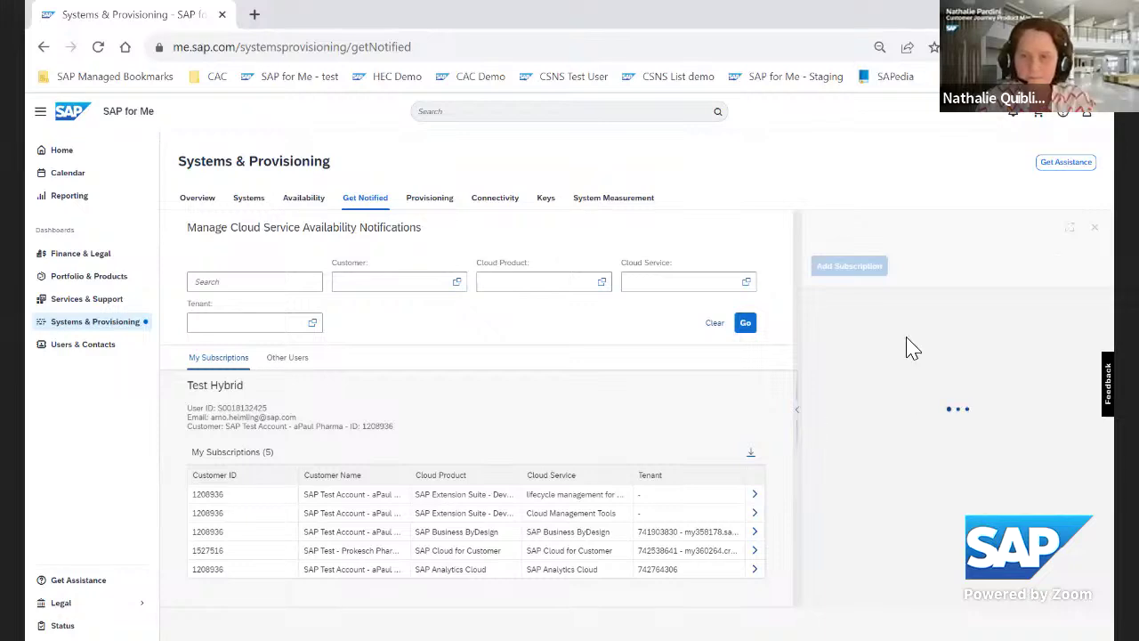
click(99, 50)
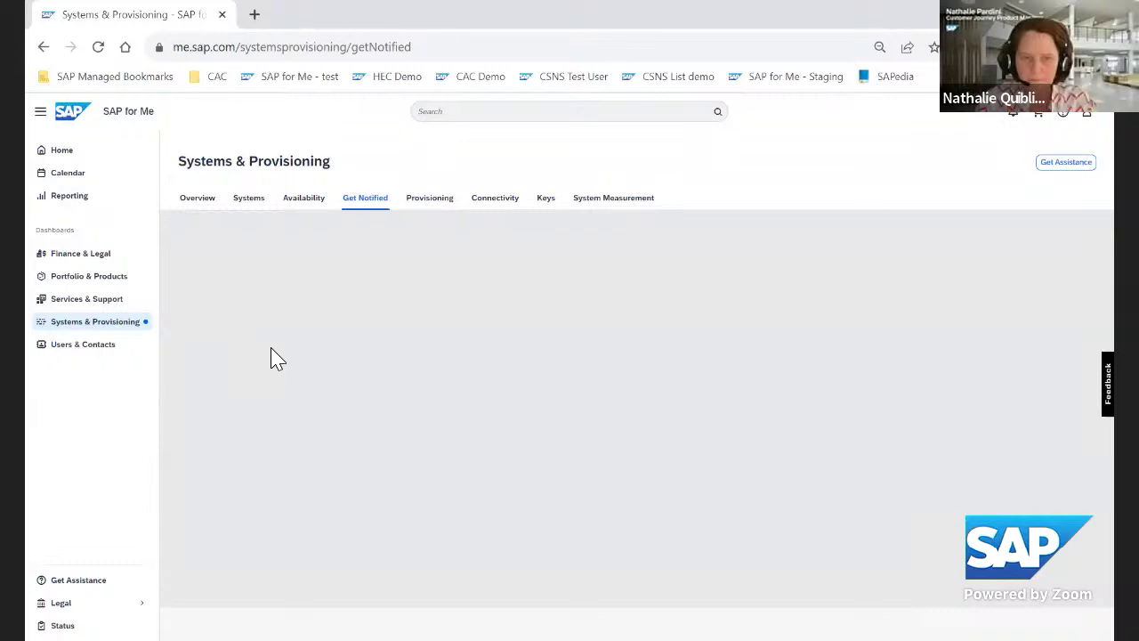
click(365, 199)
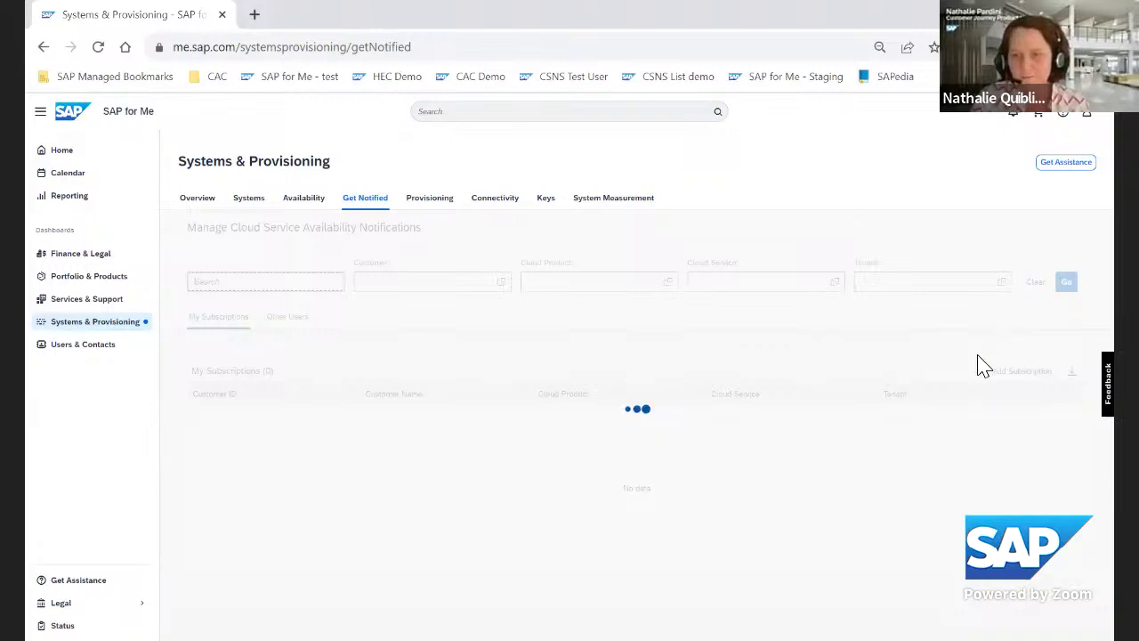
Add a personal subscription for cloud product SAP SuccessFactors and cloud service SAP Jam Collaboration, leaving the tenant empty
click(1016, 414)
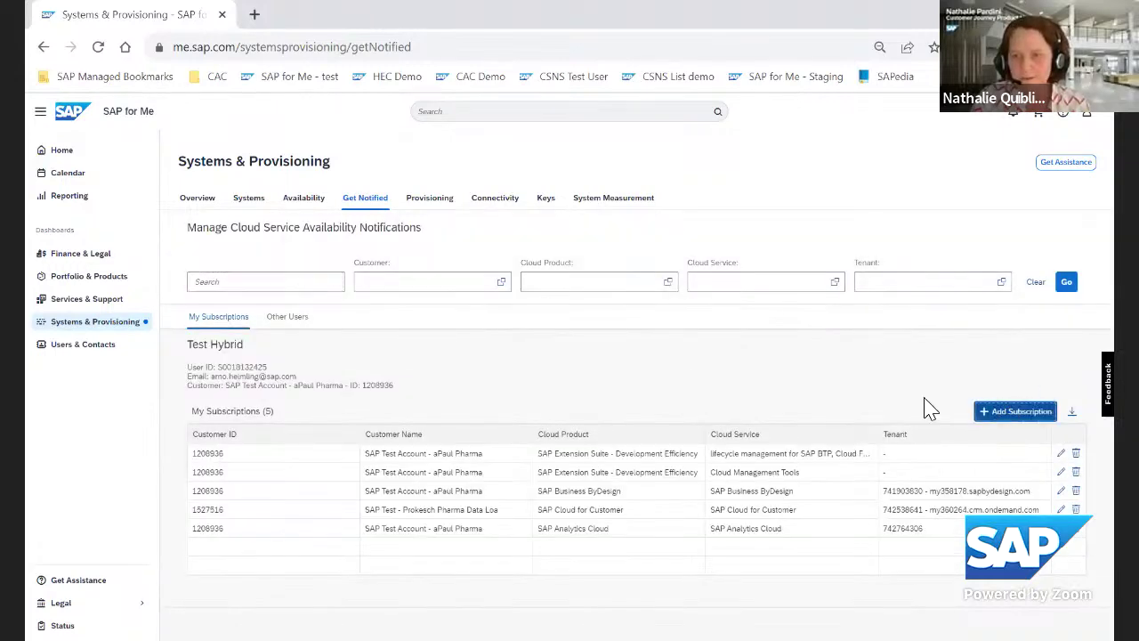
click(756, 375)
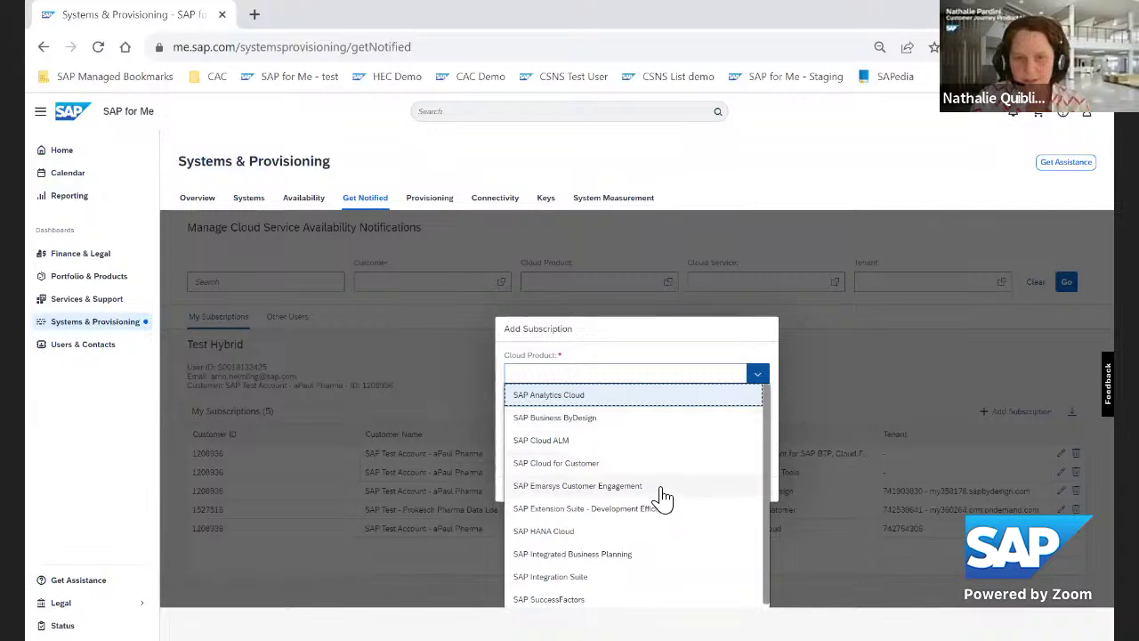
click(623, 598)
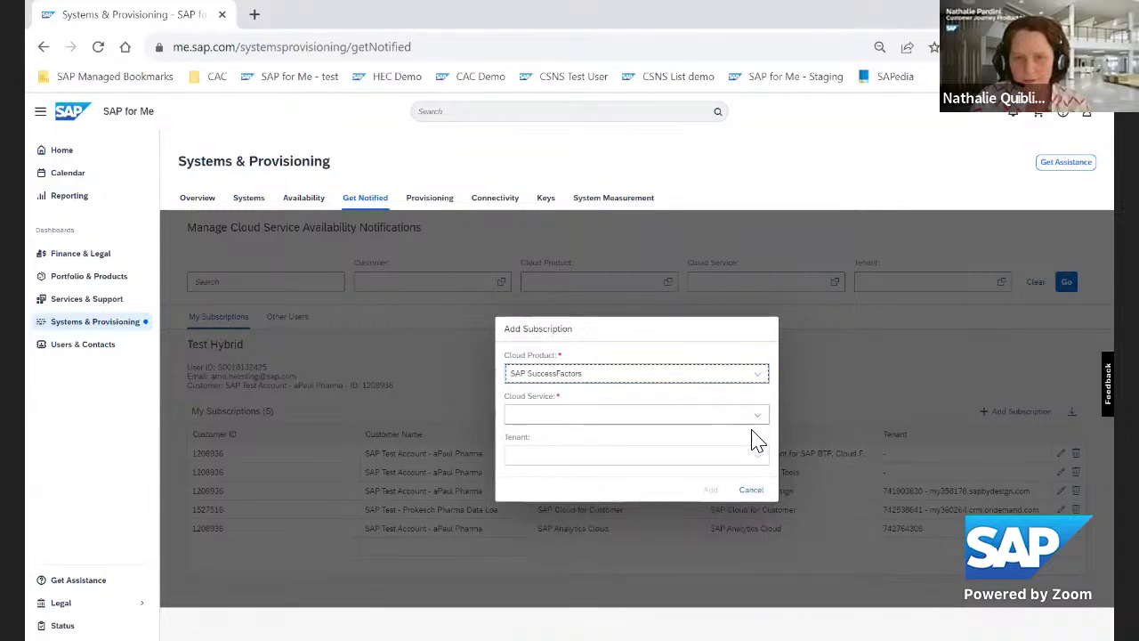
click(756, 414)
click(682, 436)
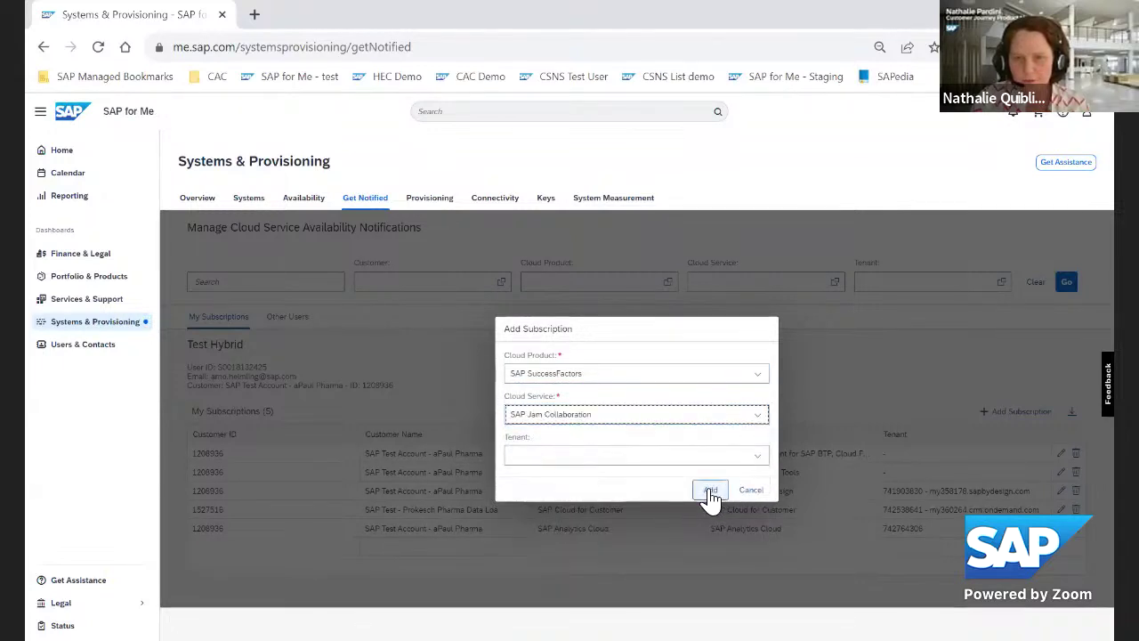
click(710, 491)
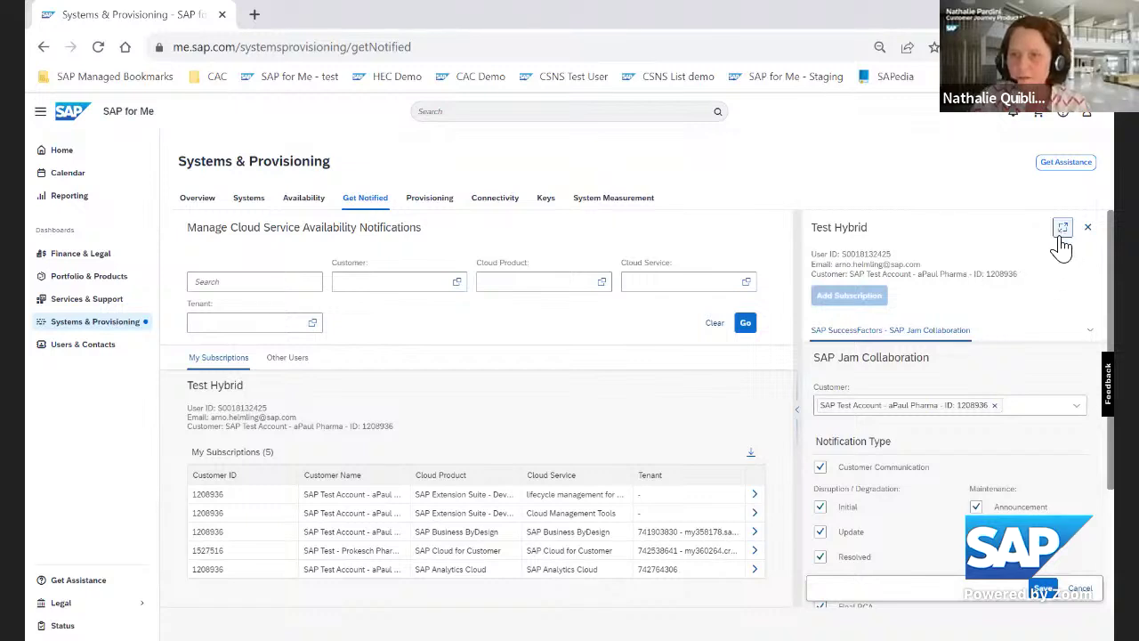
Review the selectable customers and the notification types offered for the new SAP Jam Collaboration subscription
scroll(957, 409, down, 5)
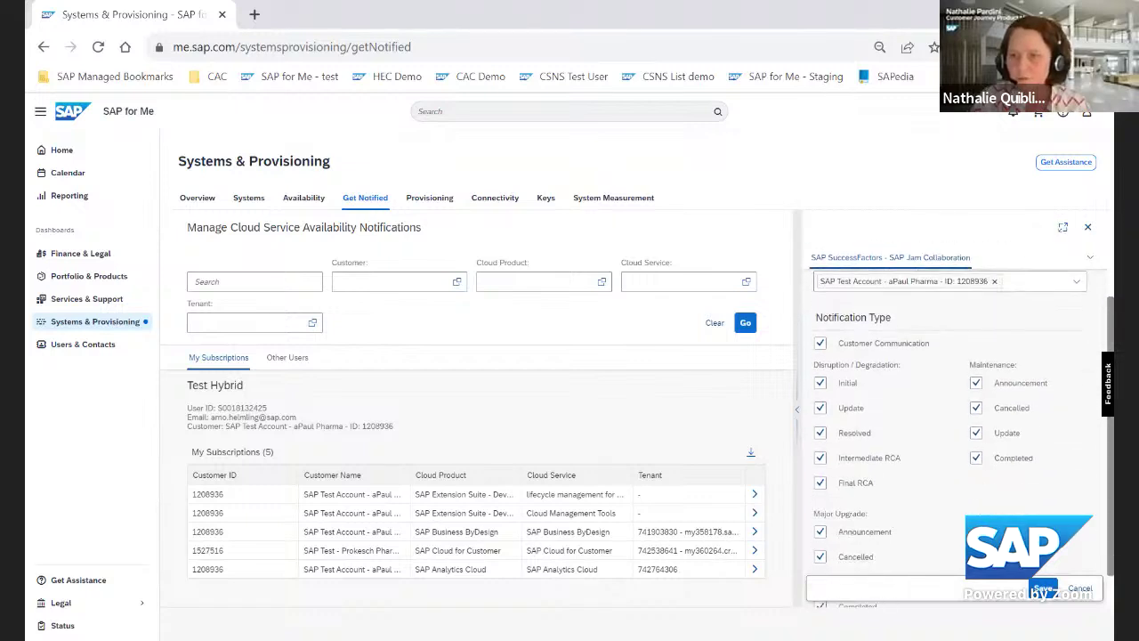
scroll(957, 409, up, 5)
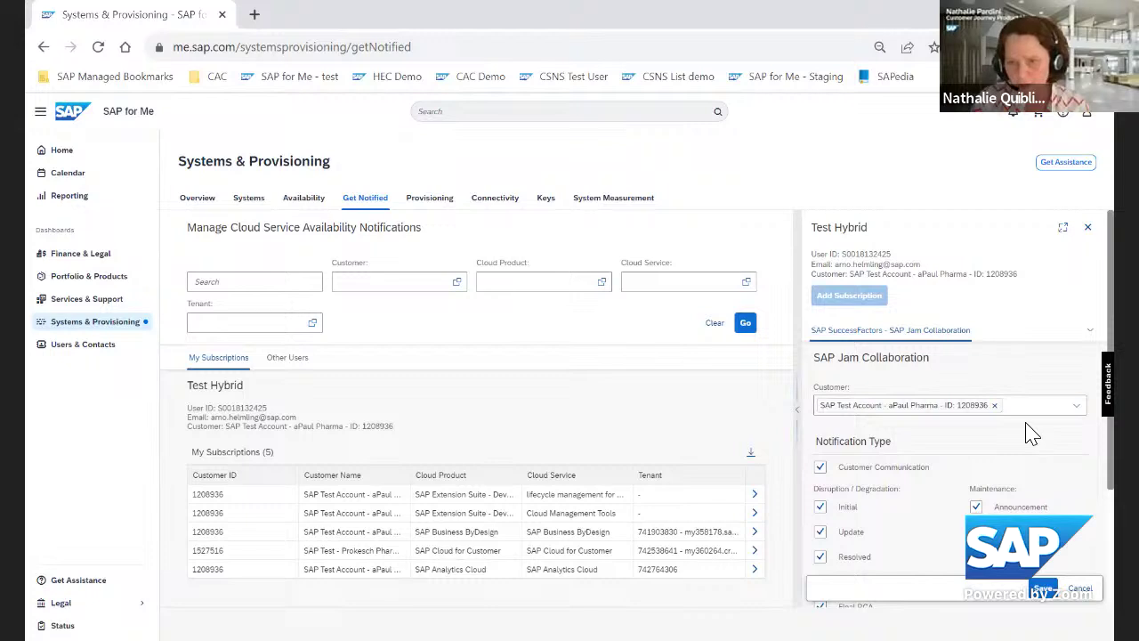
click(1076, 411)
click(1077, 411)
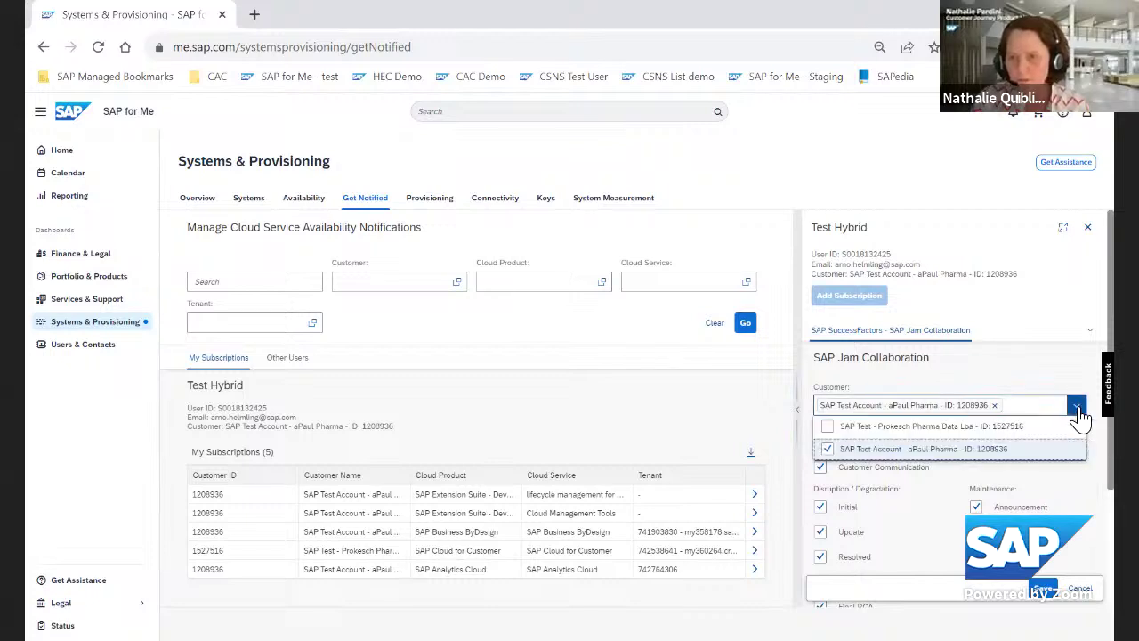
click(1045, 363)
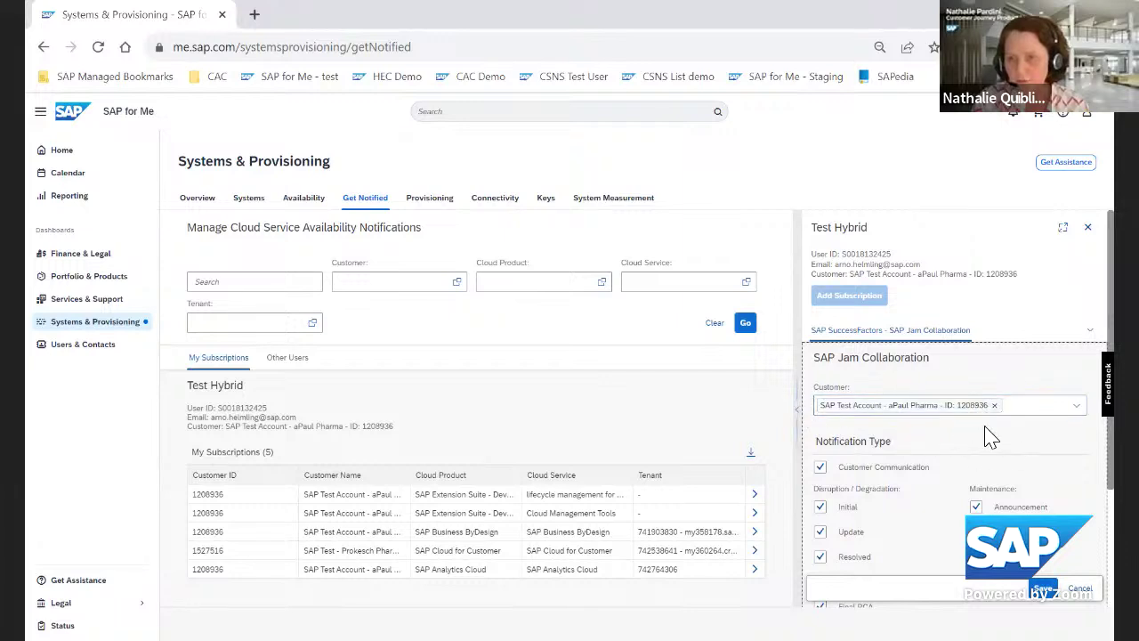
scroll(955, 410, down, 1)
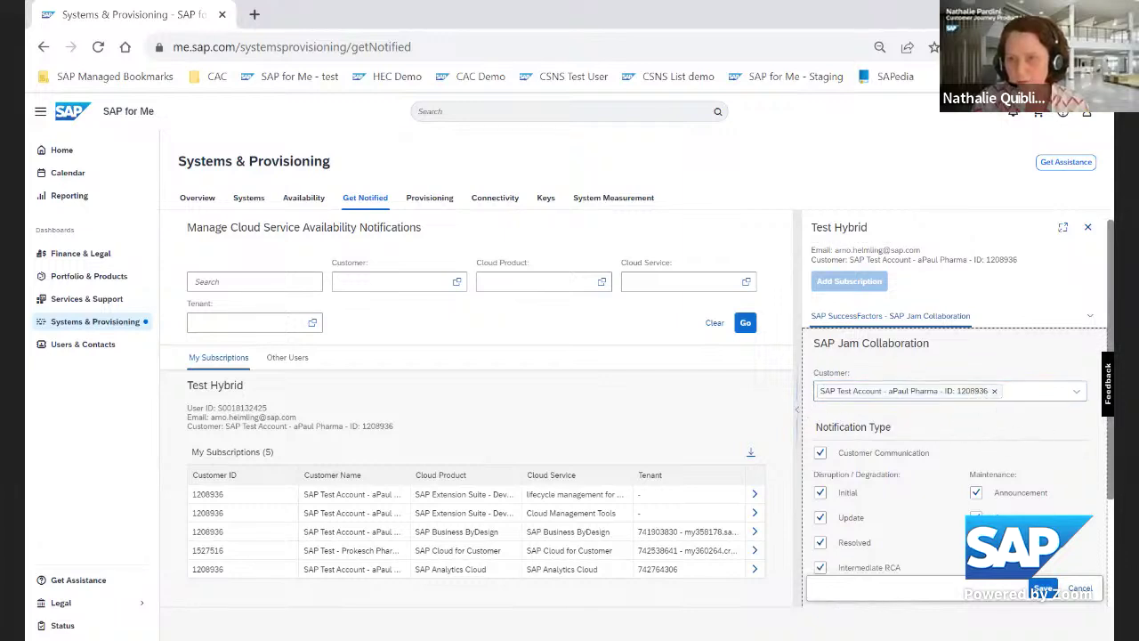
scroll(955, 436, down, 1)
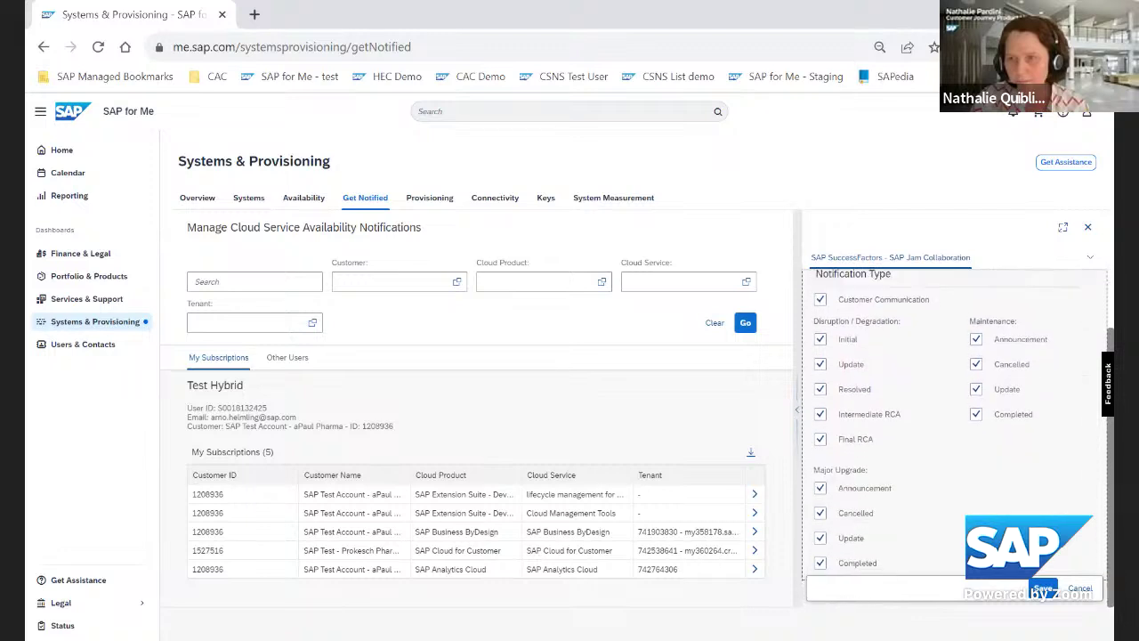
scroll(955, 436, up, 1)
scroll(955, 436, down, 1)
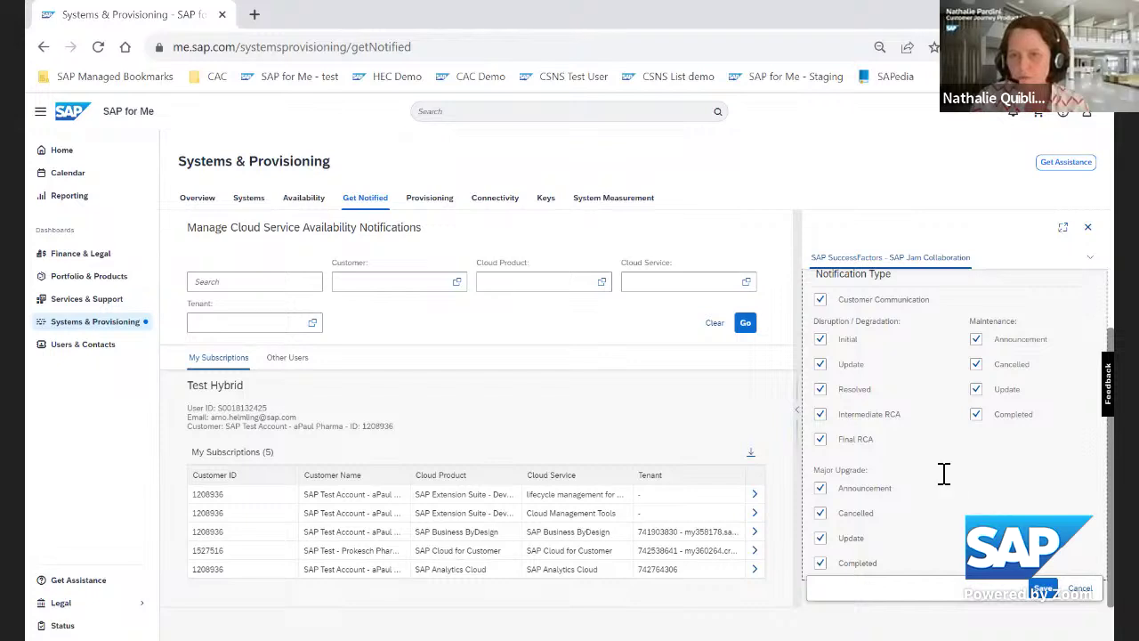
Exclude Customer Communication and the Update notifications for disruption, maintenance and major upgrade, then save the subscription and close its details
click(821, 303)
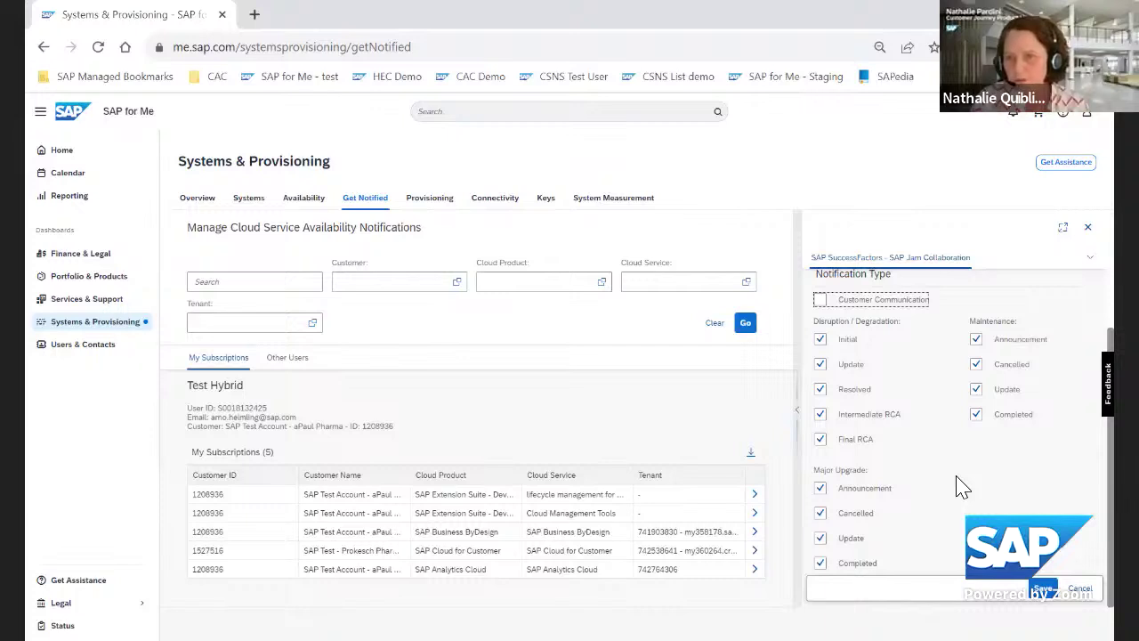
click(820, 364)
click(975, 389)
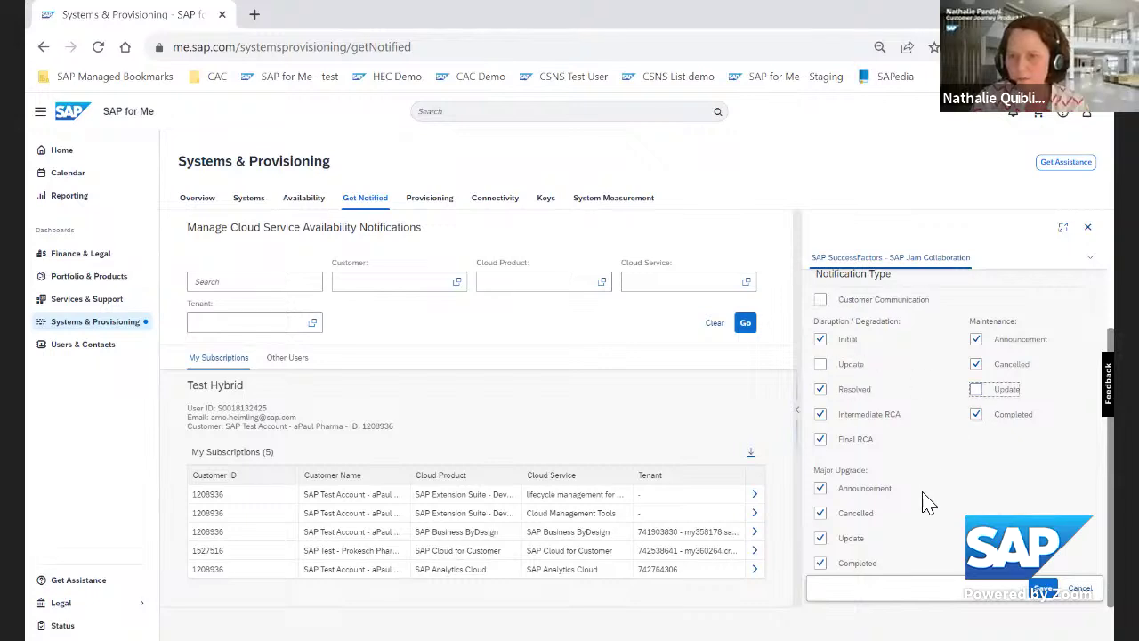
click(820, 538)
click(1043, 589)
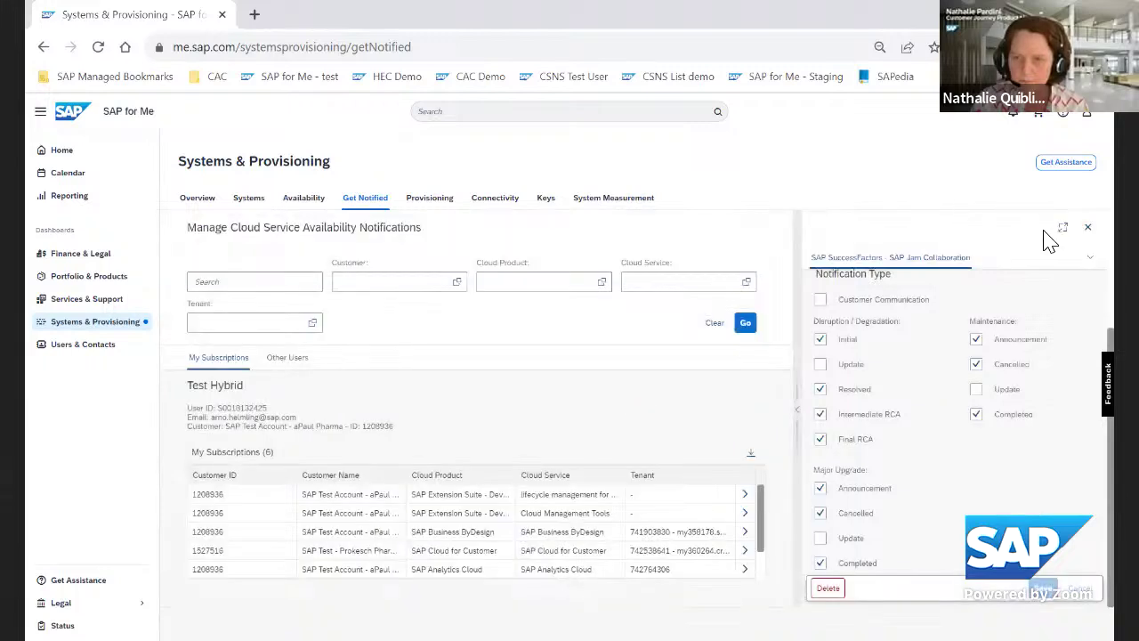
click(1088, 228)
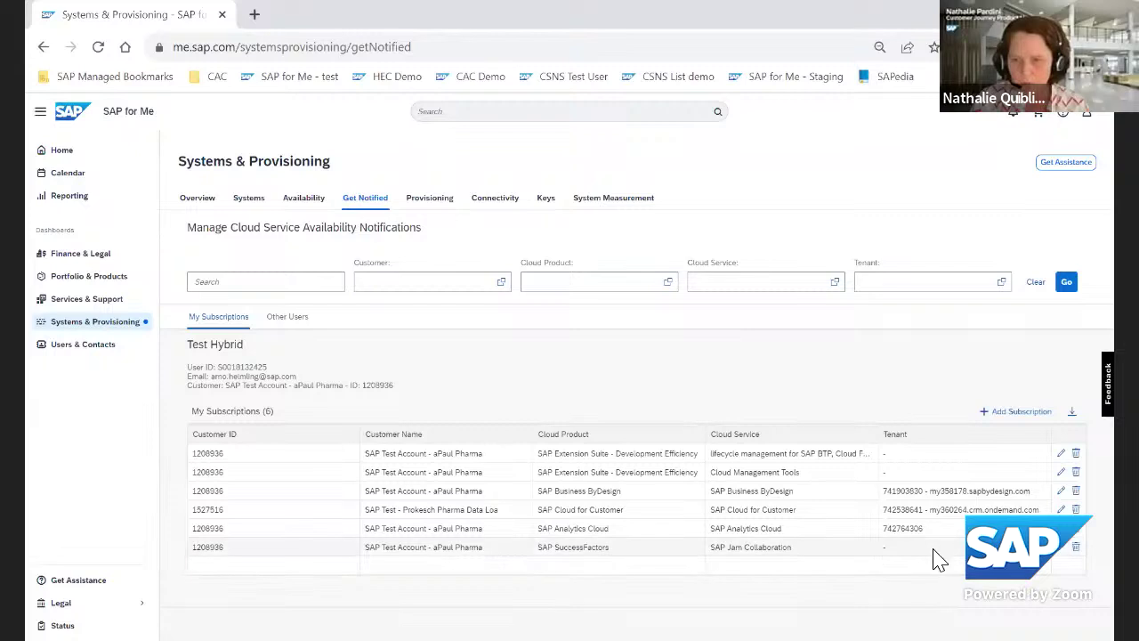
Edit the SAP Jam Collaboration subscription to include Customer Communication again, save it and close its details
click(1061, 547)
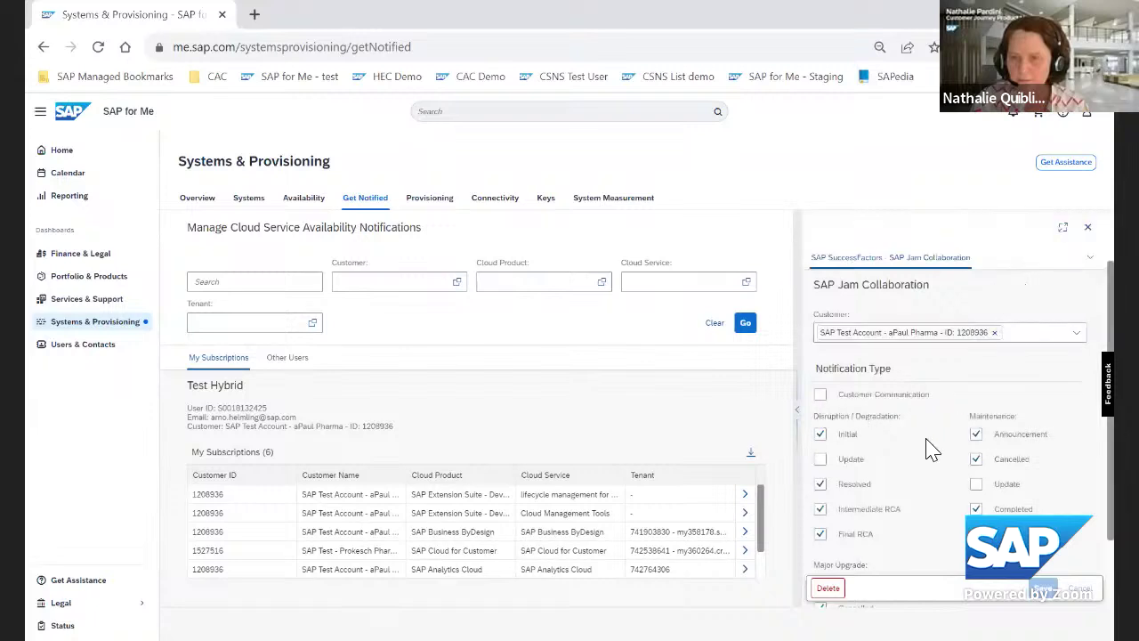
click(821, 395)
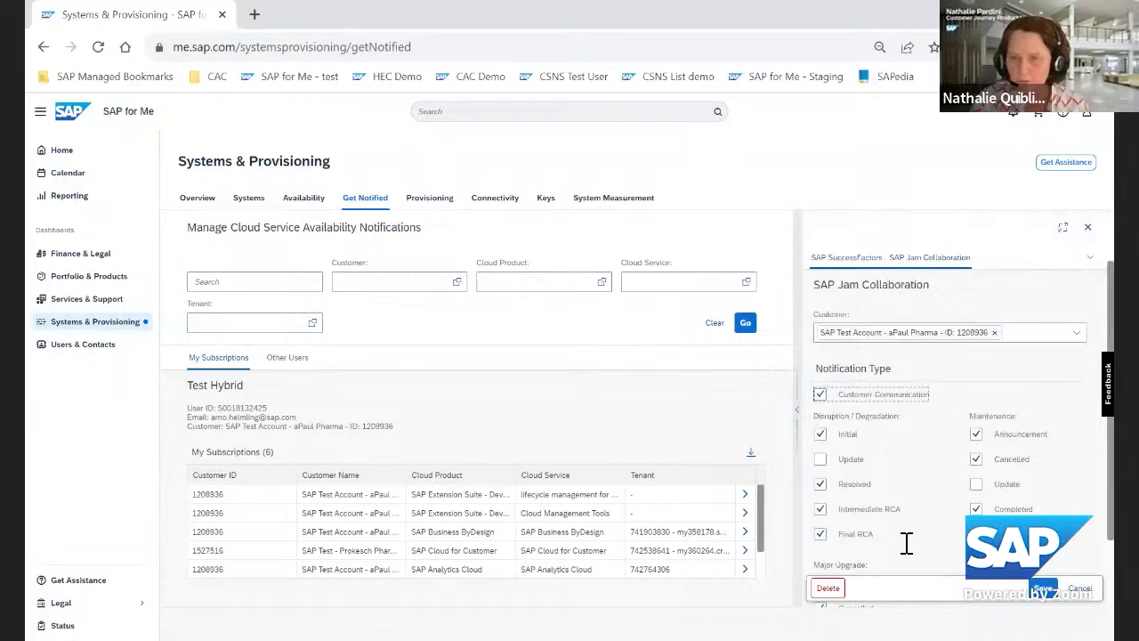
click(1047, 592)
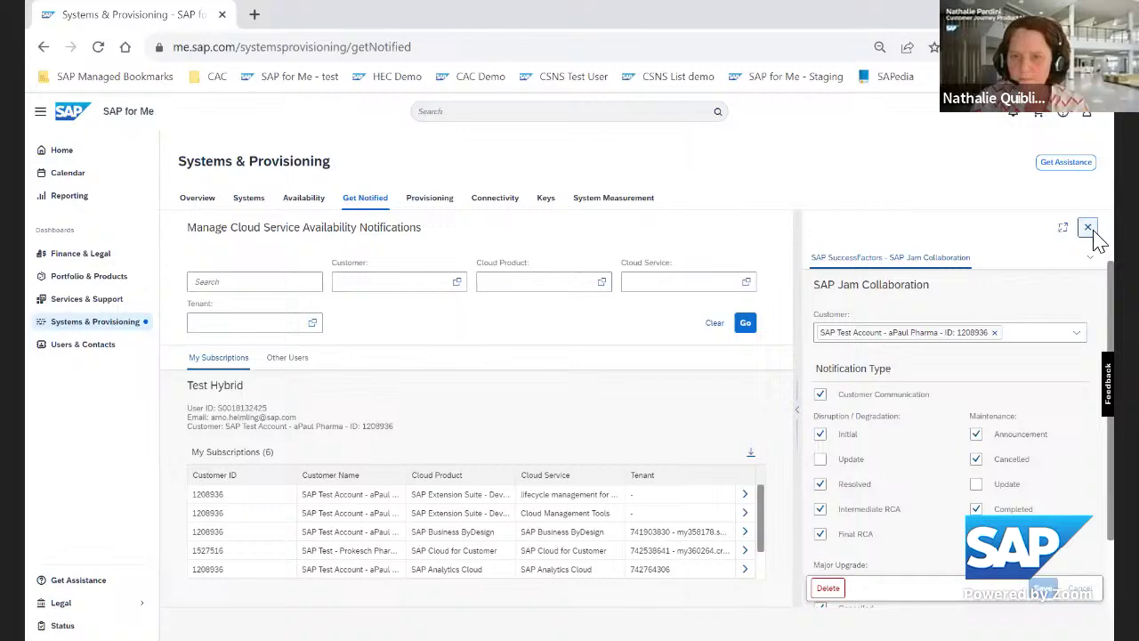
click(1089, 229)
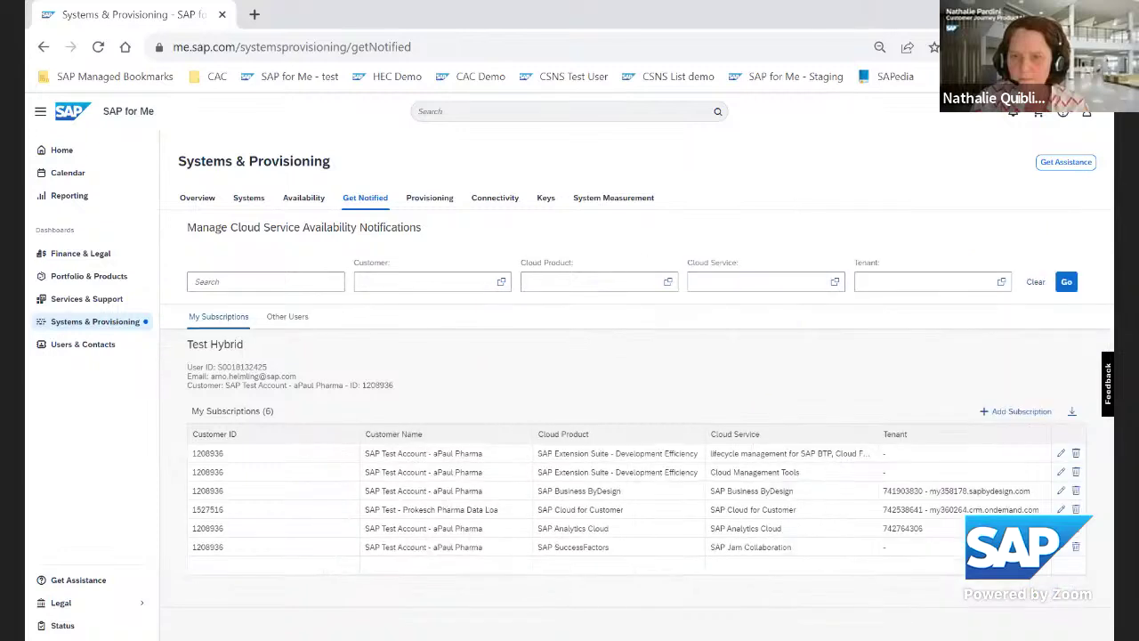
Delete the SAP Jam Collaboration subscription from the personal subscriptions and confirm the deletion
click(1075, 547)
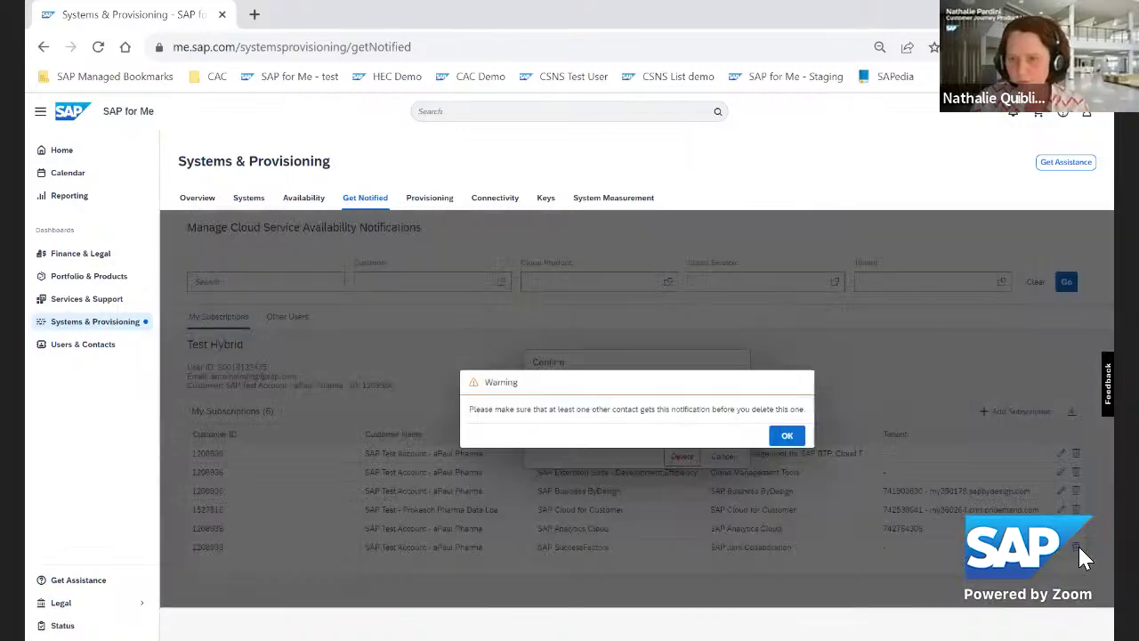
click(785, 436)
click(690, 452)
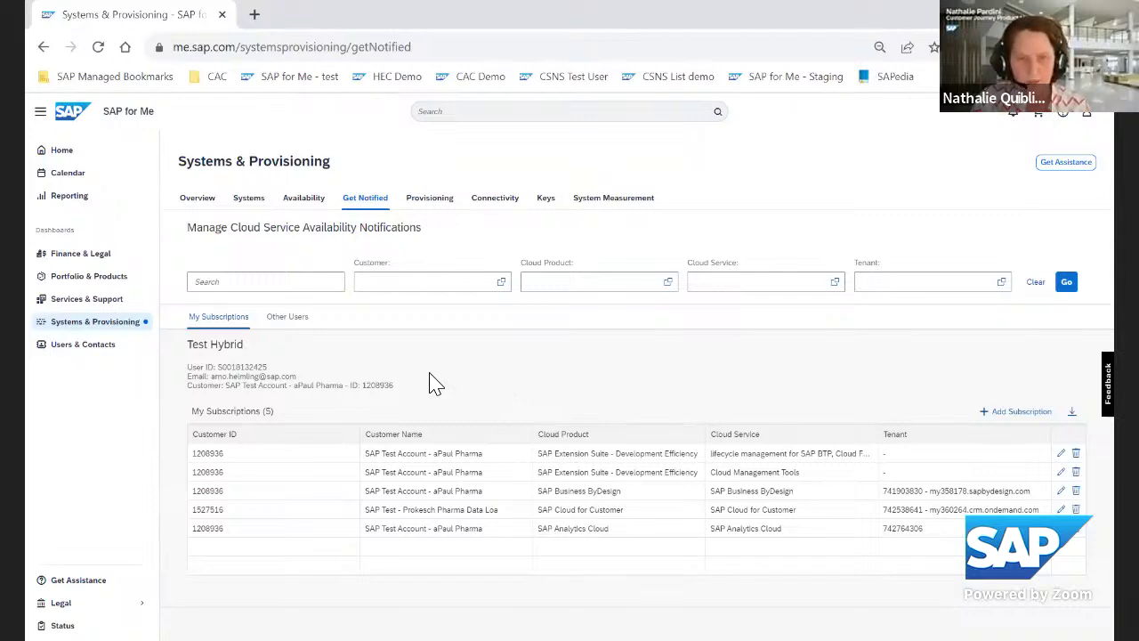
Start a new subscription for another user with SAP SuccessFactors as cloud product and SAP Jam Collaboration as cloud service
click(299, 321)
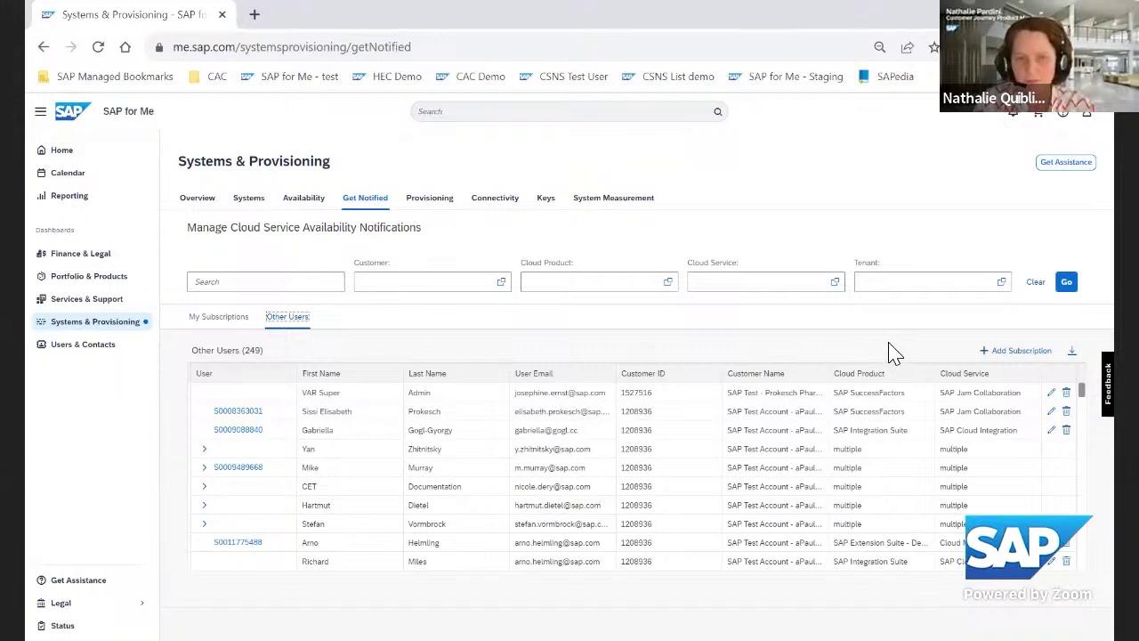
click(1019, 351)
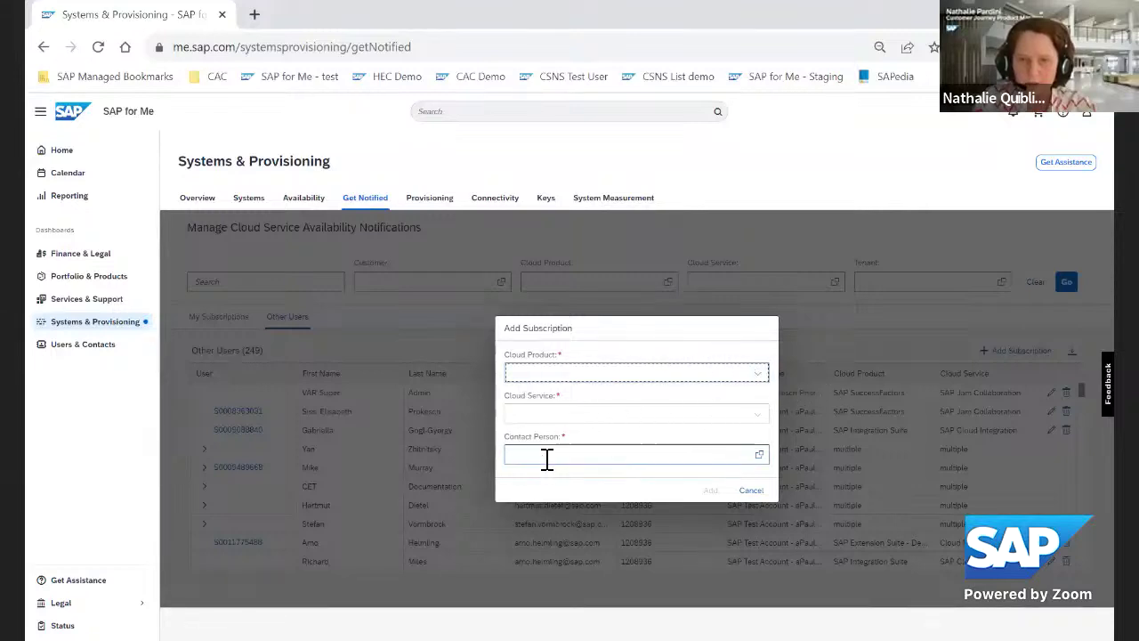
click(759, 381)
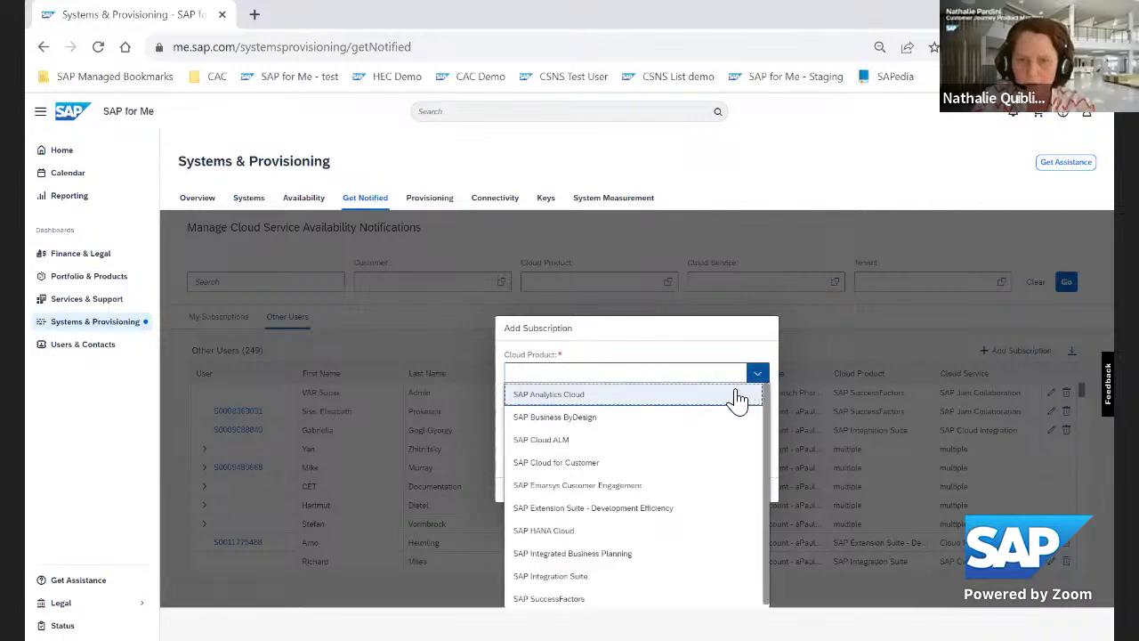
click(663, 598)
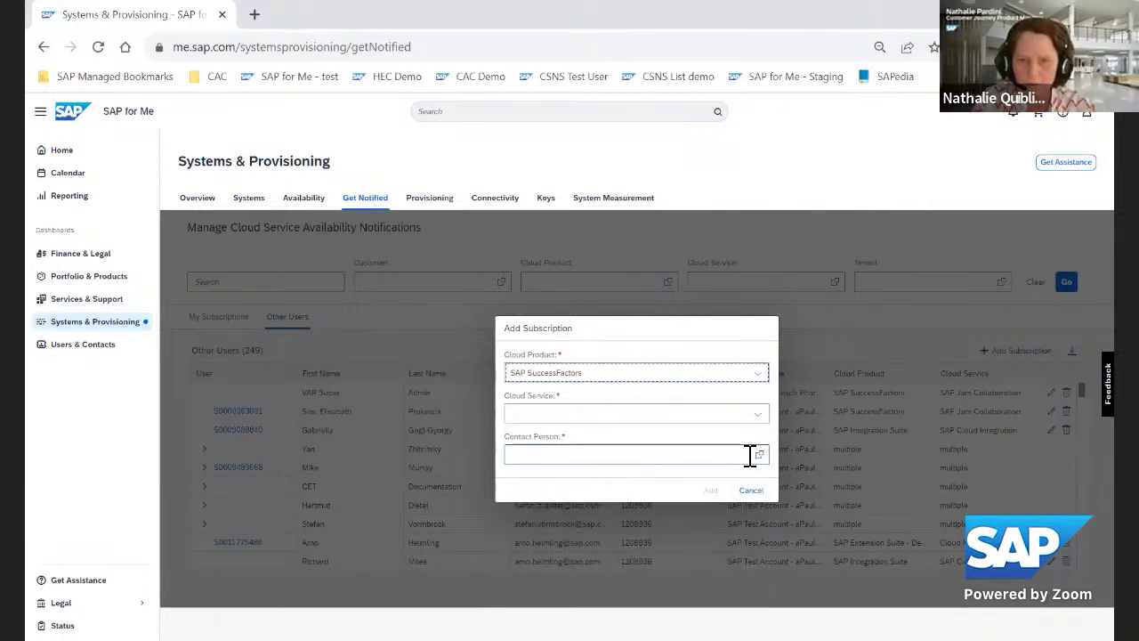
click(755, 418)
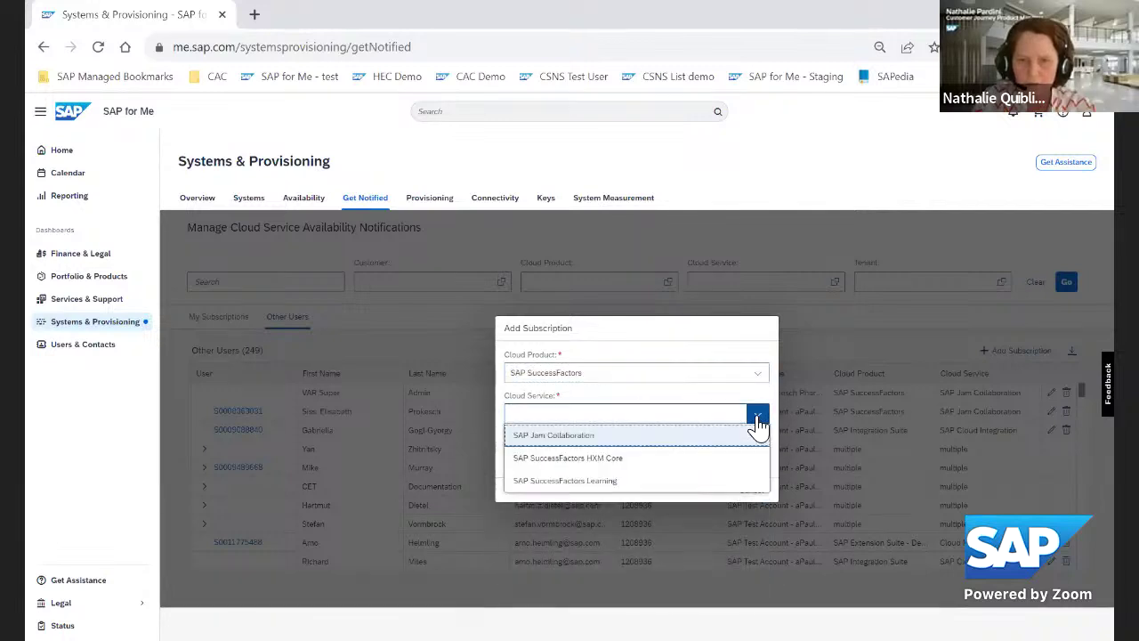
click(703, 437)
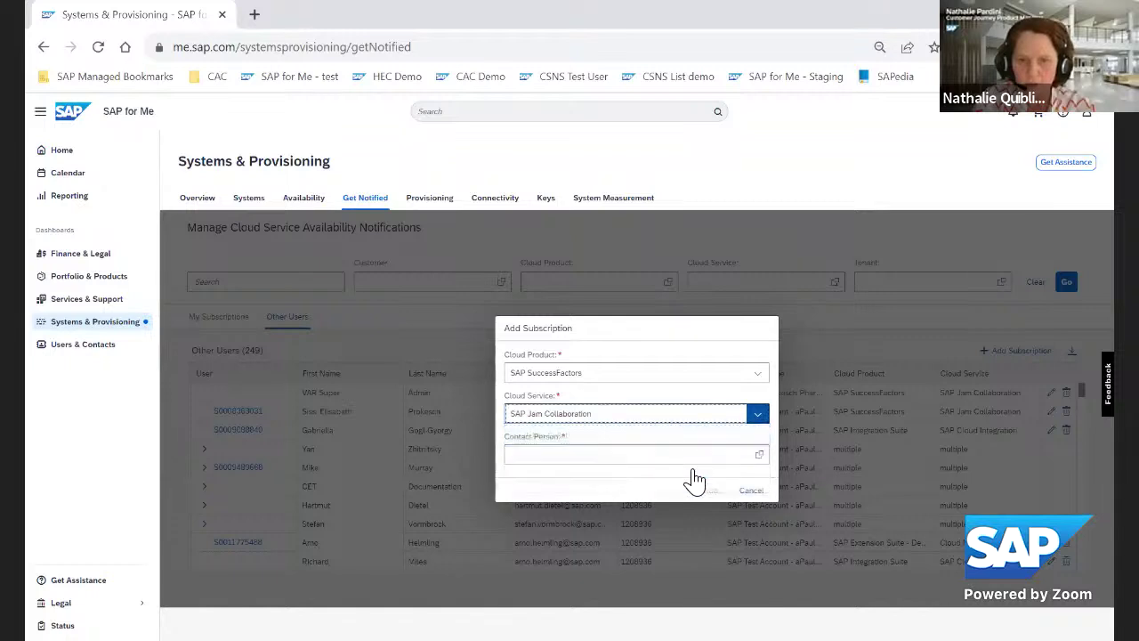
Choose the first listed contact as the subscription's contact person and add the subscription
click(762, 457)
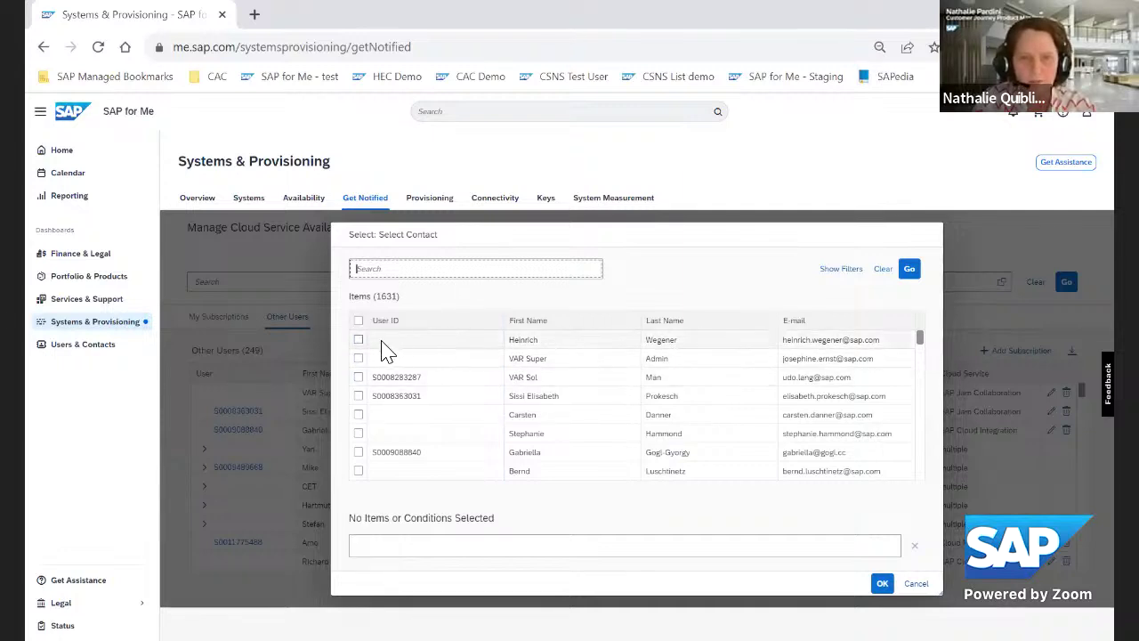
click(360, 341)
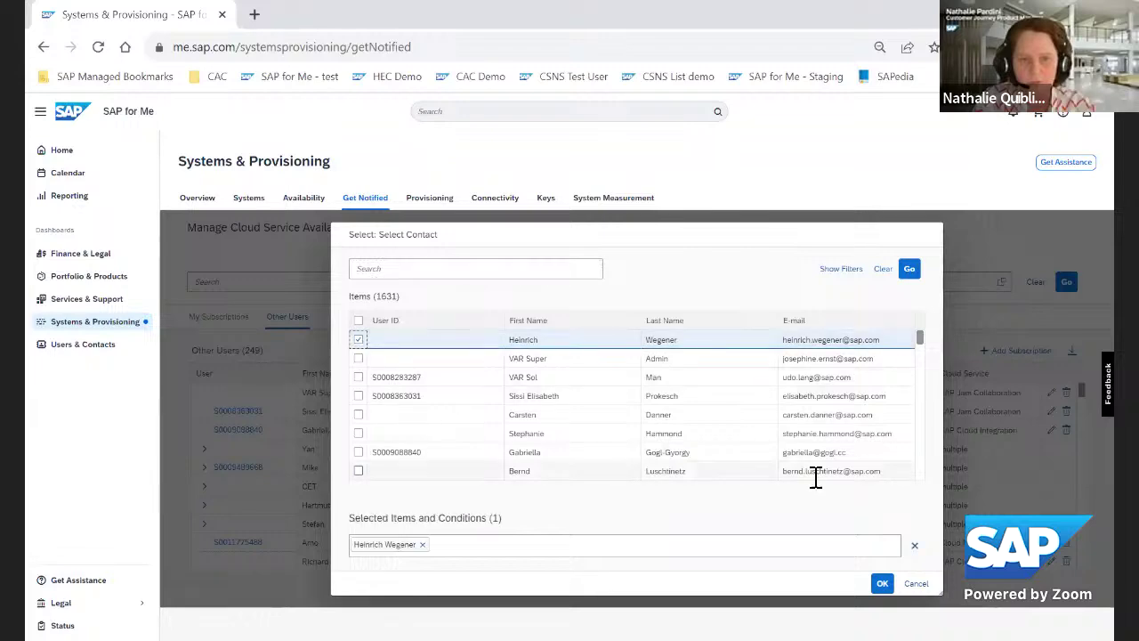
click(881, 583)
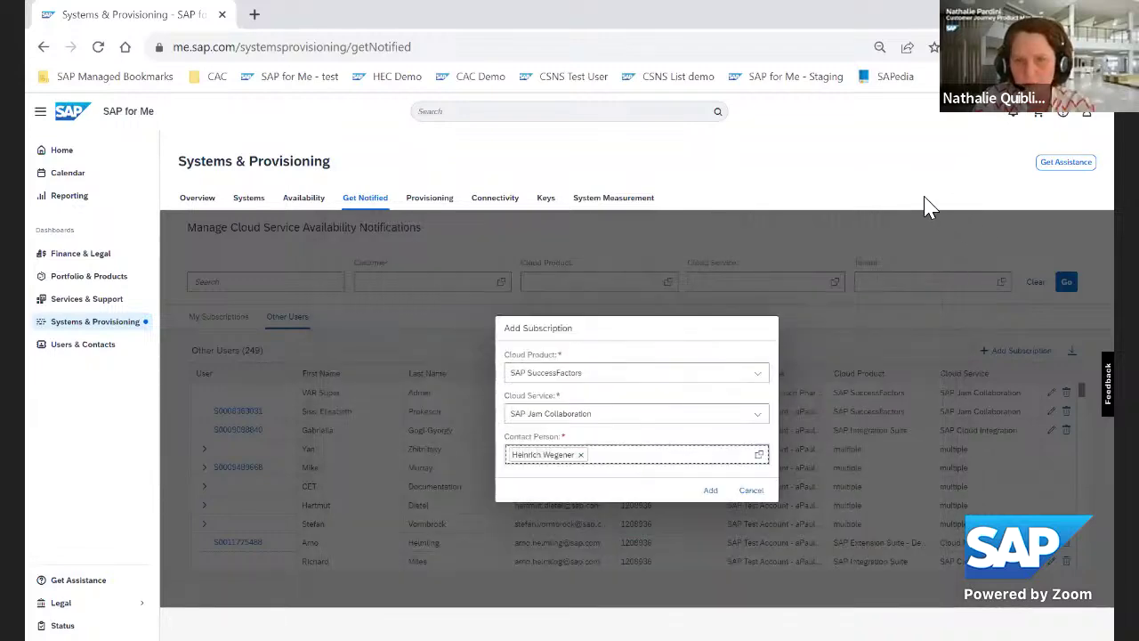
click(709, 490)
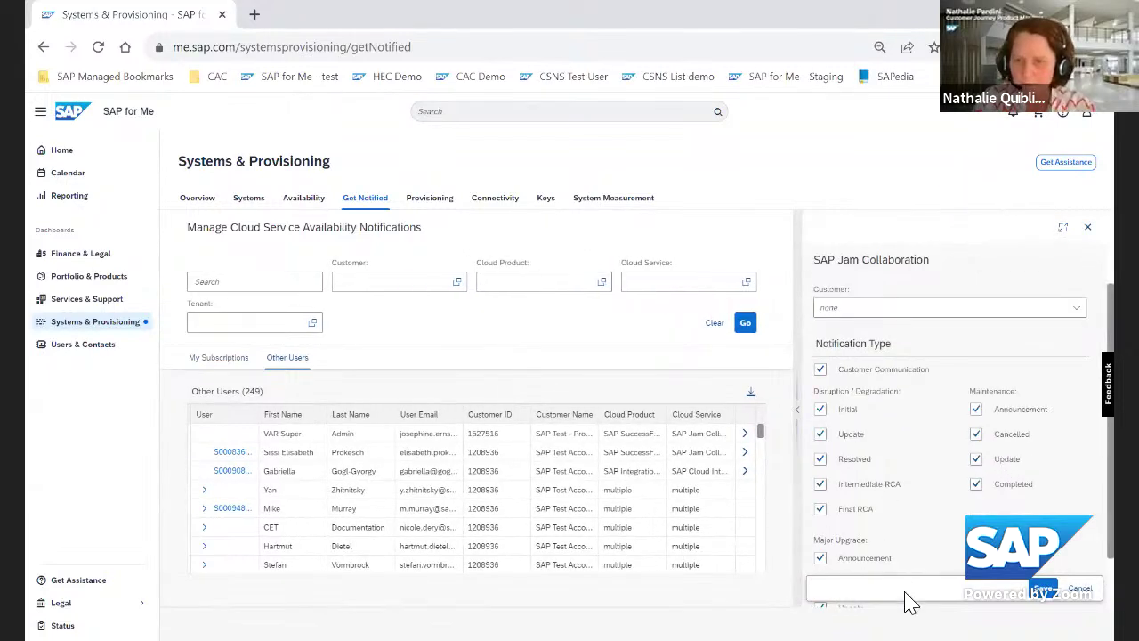
Assign the first offered customer to the contact's SAP Jam Collaboration subscription, keeping all notification types, and save it
click(1045, 589)
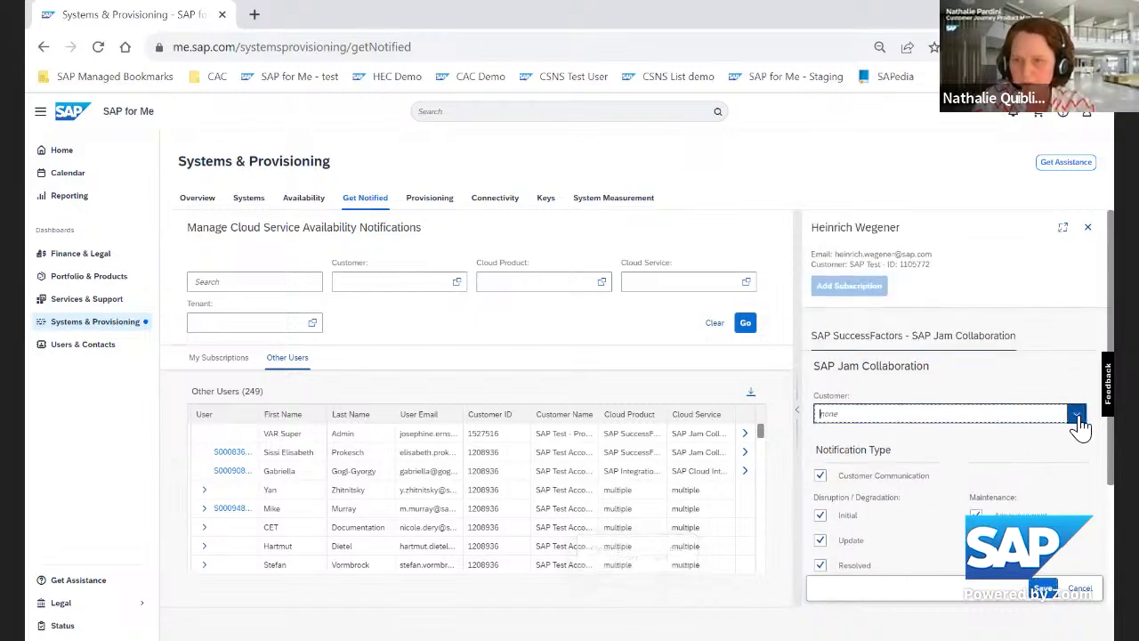
click(1076, 414)
click(961, 436)
click(1045, 589)
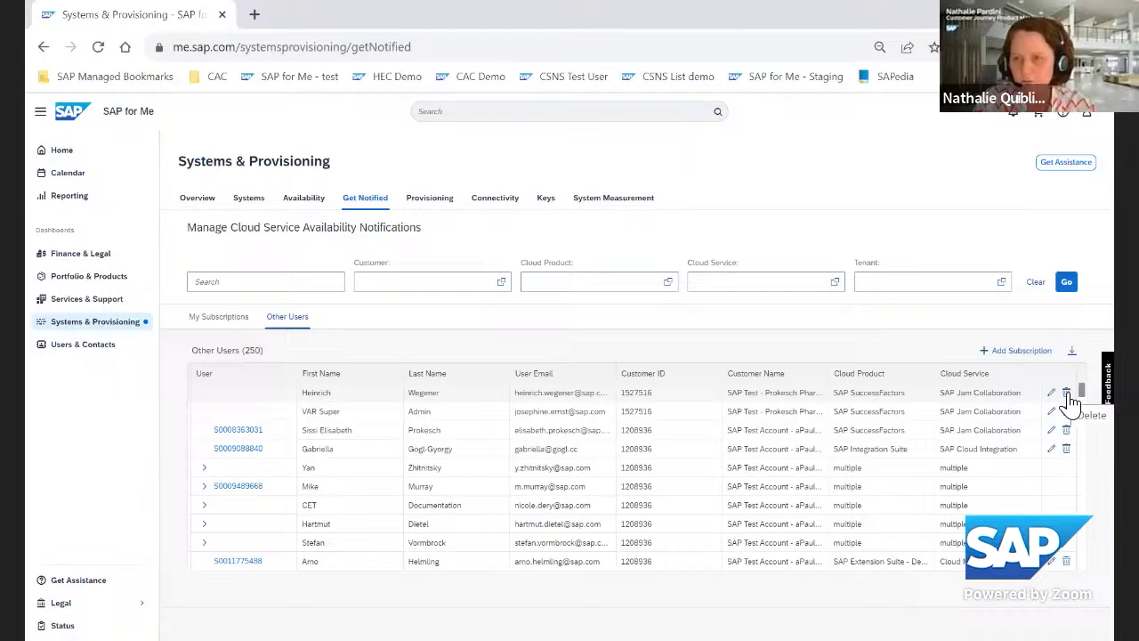
Delete the first listed SAP Jam Collaboration subscription of the other users and confirm the deletion
click(1067, 395)
click(789, 437)
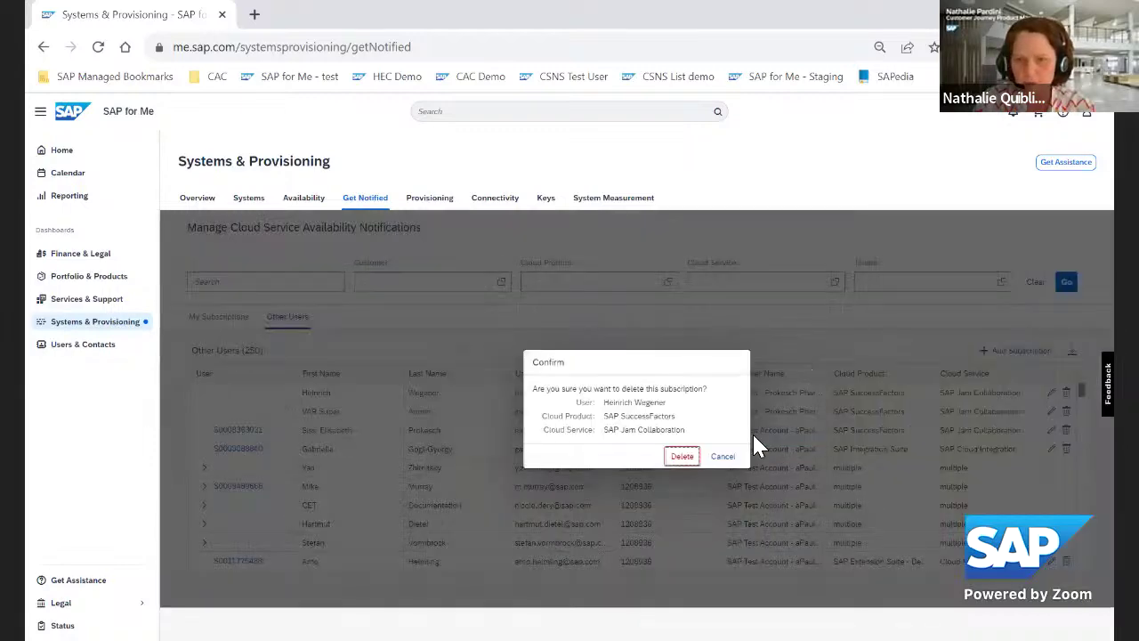
click(682, 456)
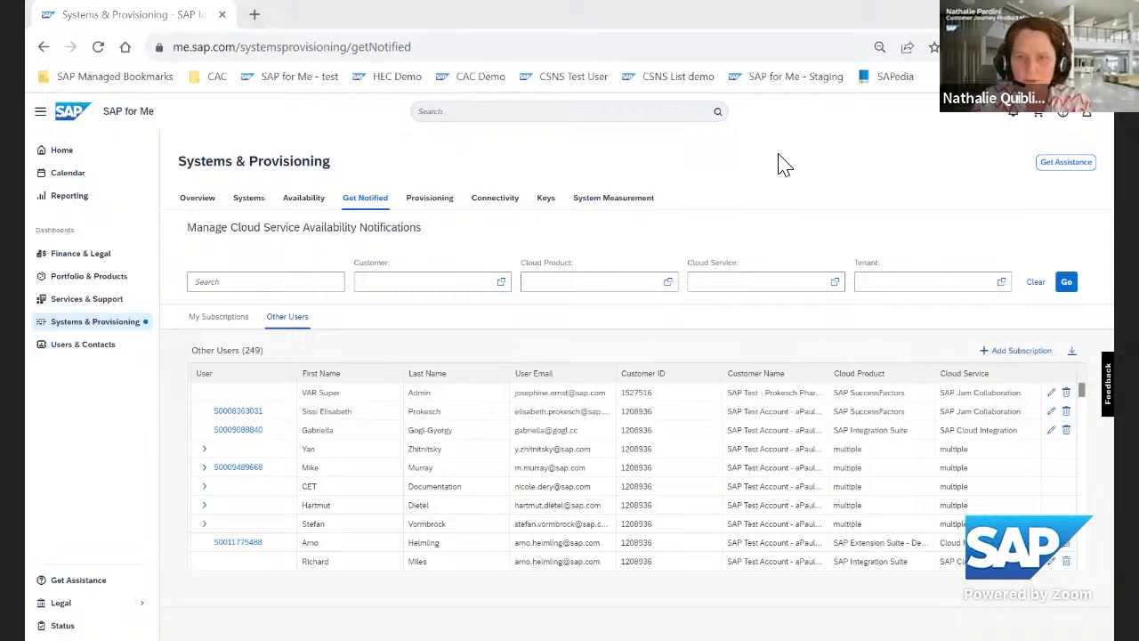
key(alt+Tab)
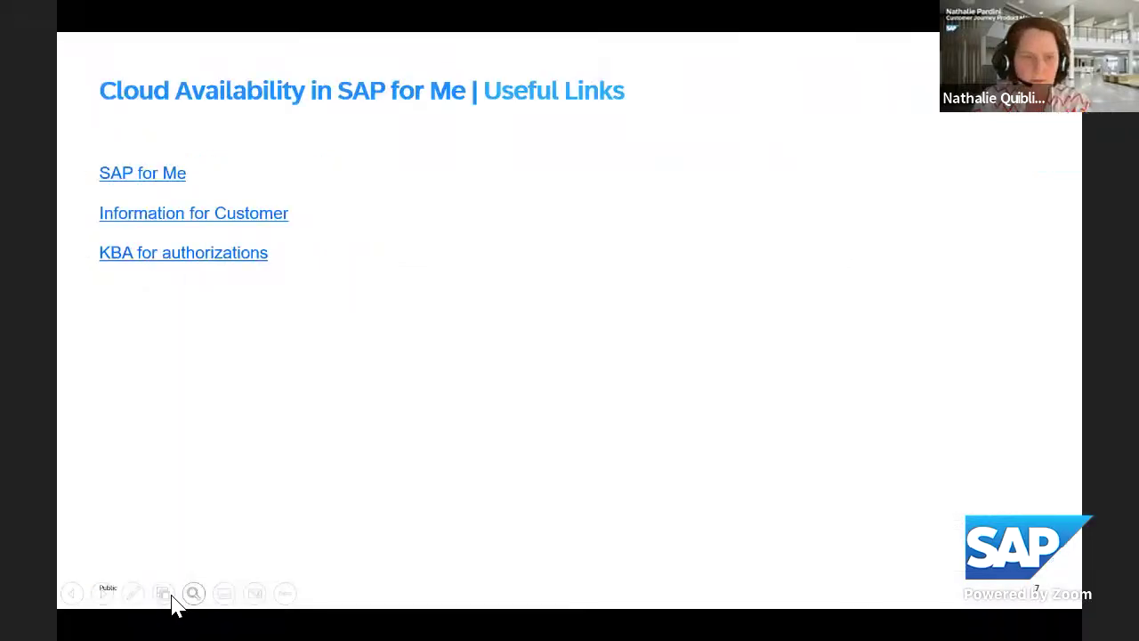
click(113, 594)
click(71, 593)
click(160, 178)
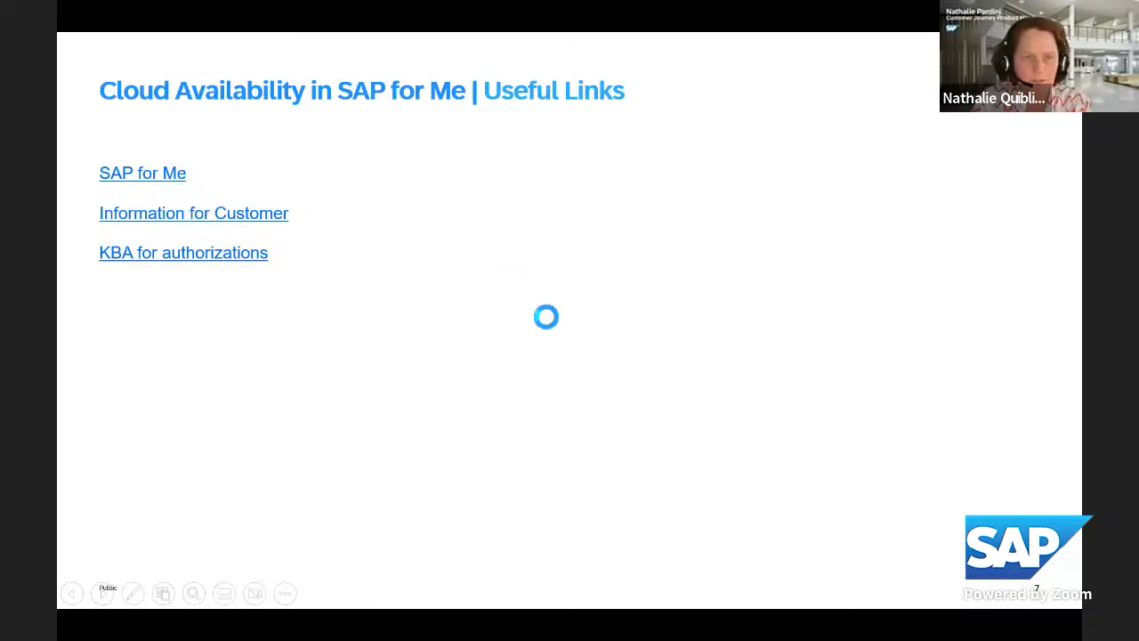